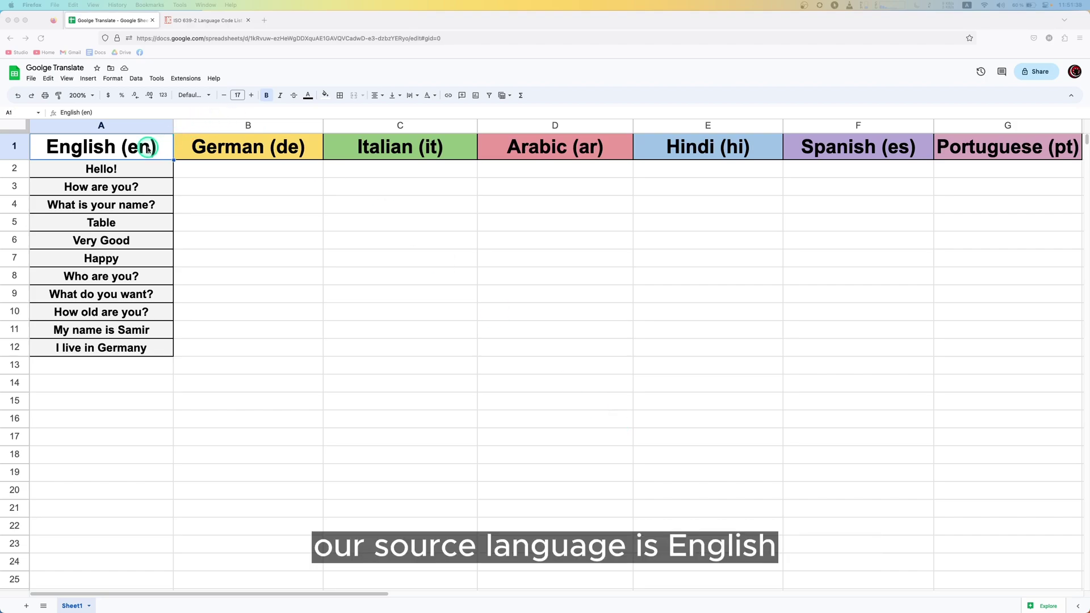
Step: Switch from the translation spreadsheet to the ISO 639-2 language code list tab
{"action": "left_click", "coordinate": [147, 149]}
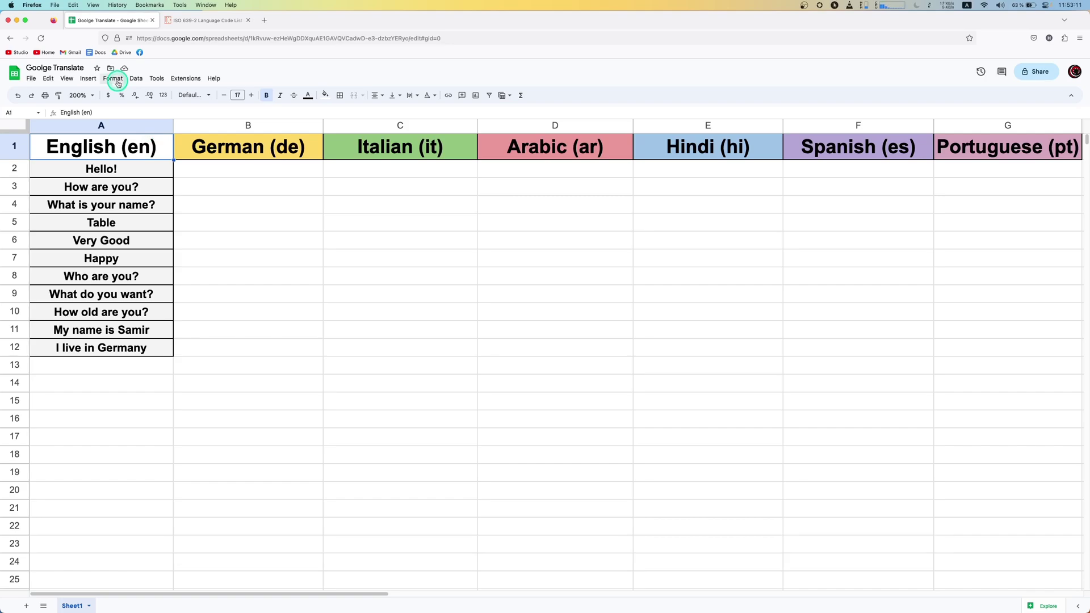
{"action": "left_click", "coordinate": [206, 20]}
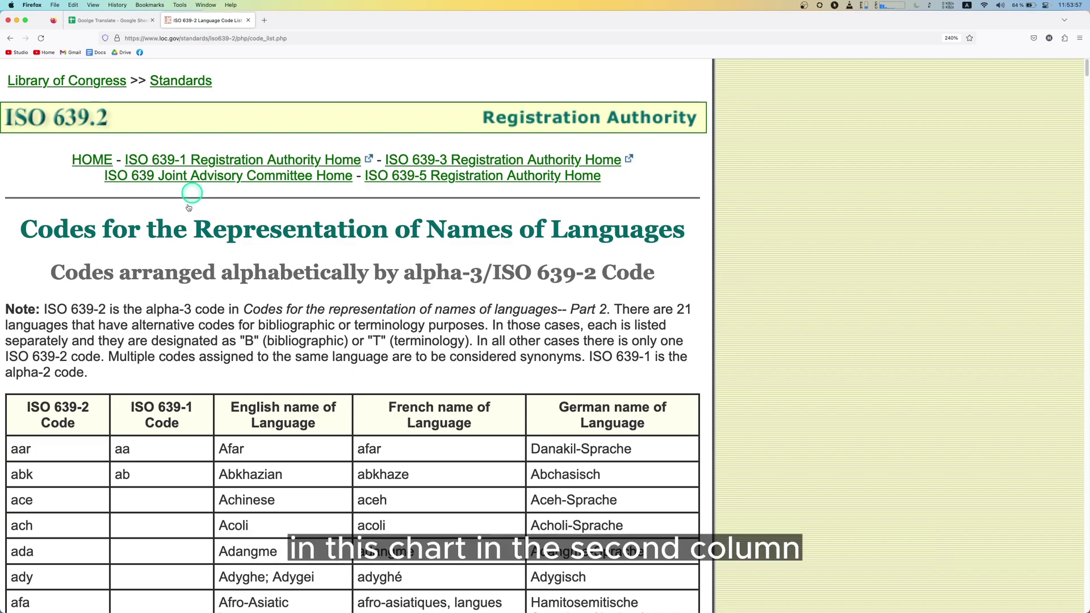
Step: Find and highlight Arabic's two-letter code 'ar' in the ISO chart, then return to the spreadsheet
{"action": "scroll", "coordinate": [157, 313], "scroll_direction": "down", "scroll_amount": 3}
{"action": "double_click", "coordinate": [122, 349]}
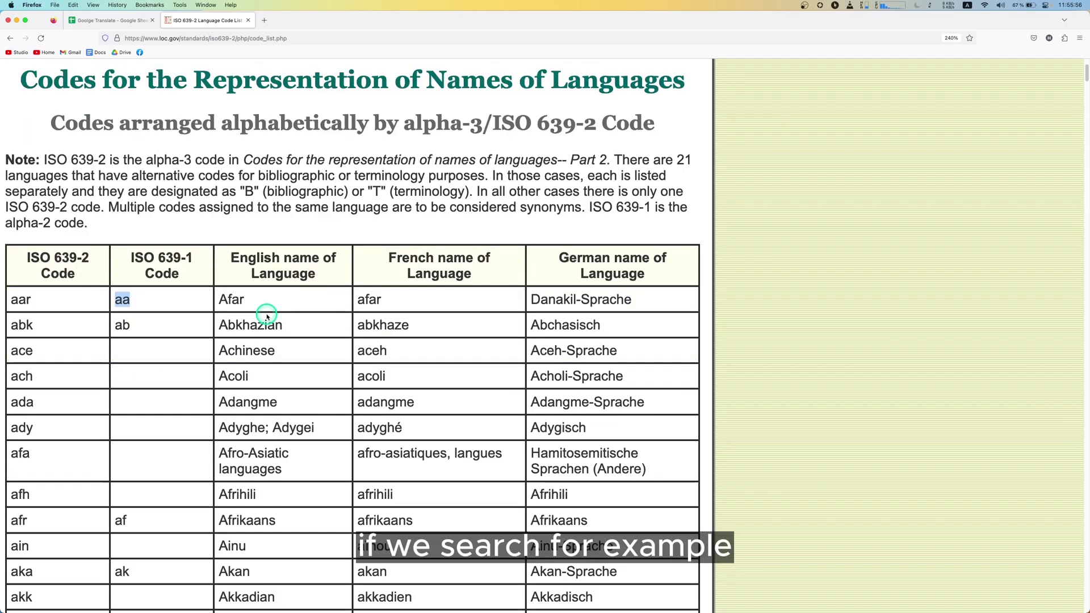
{"action": "scroll", "coordinate": [268, 317], "scroll_direction": "down", "scroll_amount": 12}
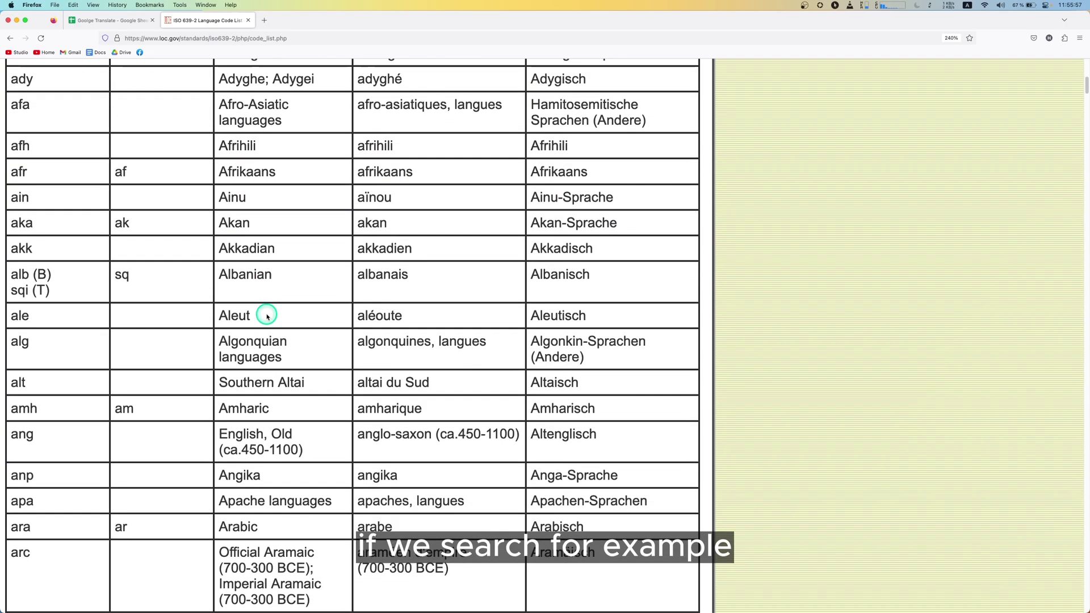
{"action": "double_click", "coordinate": [224, 477]}
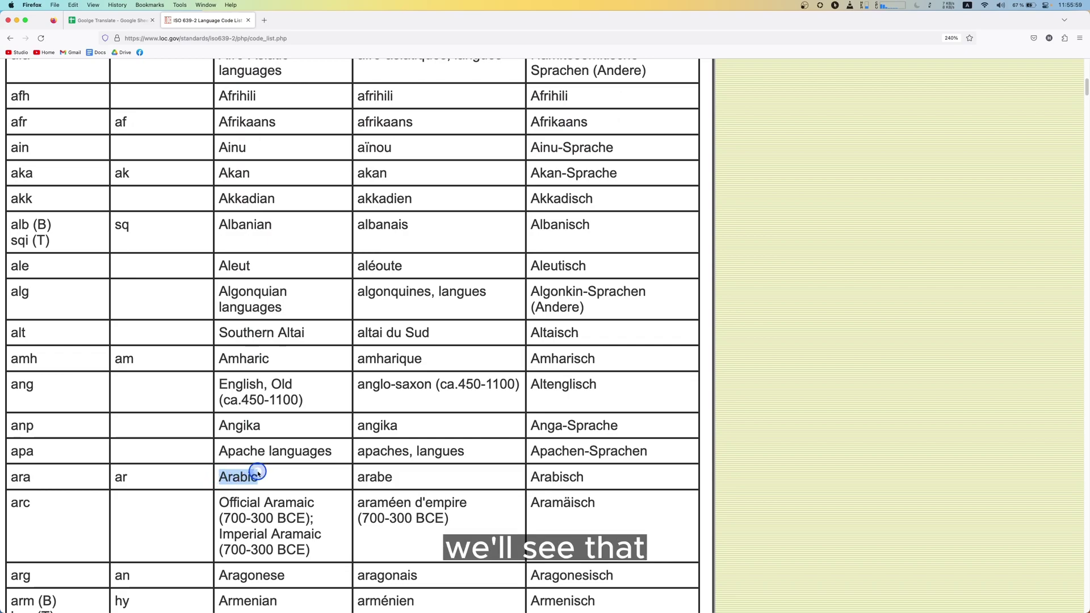
{"action": "left_click", "coordinate": [132, 480]}
{"action": "left_click_drag", "start_coordinate": [132, 480], "coordinate": [115, 480]}
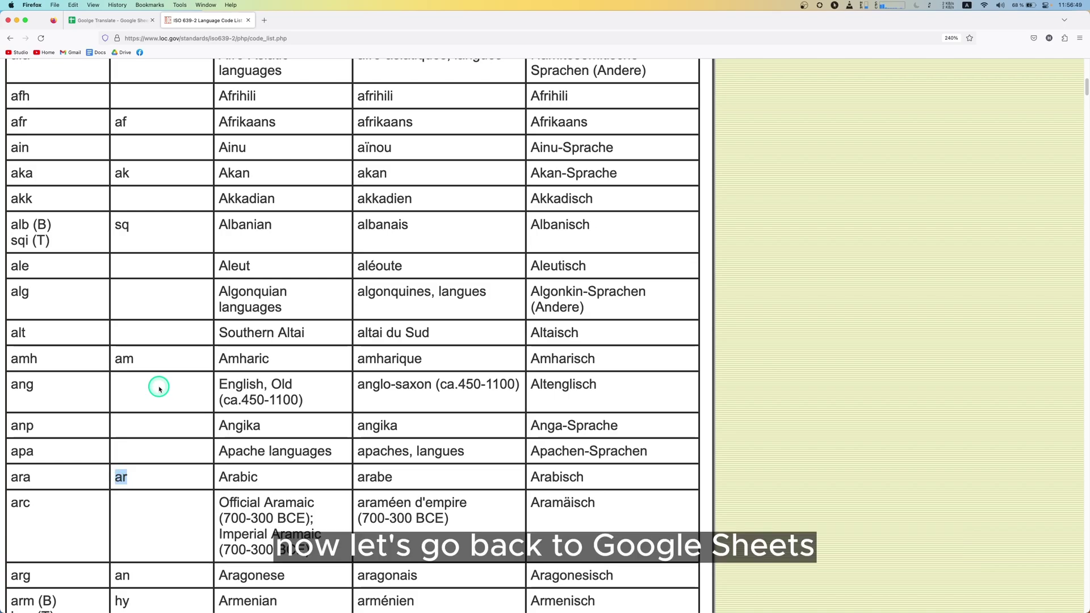
{"action": "left_click", "coordinate": [111, 21]}
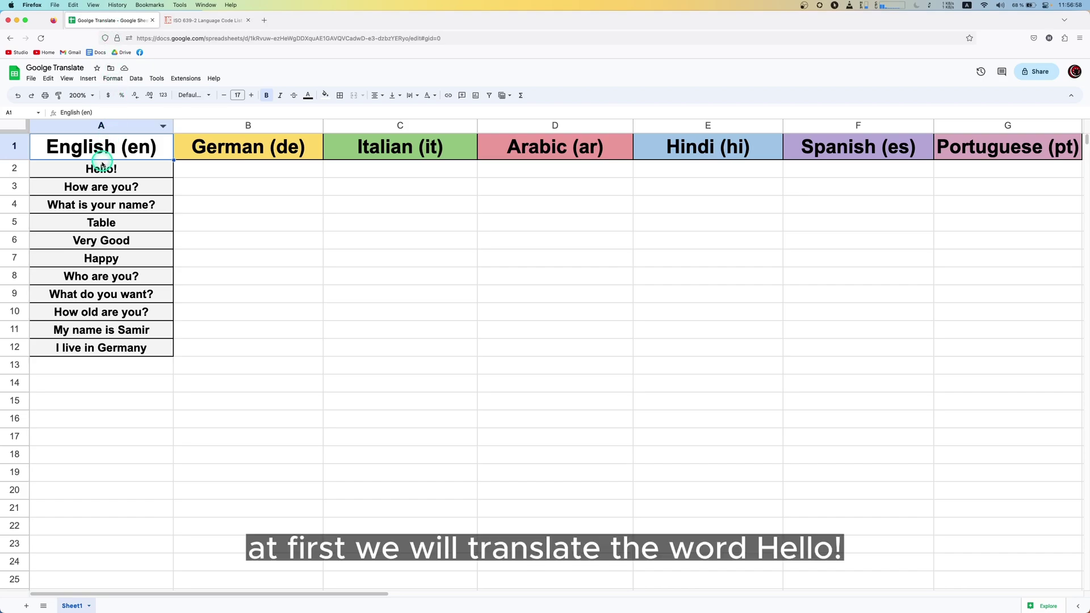
Step: Enter =GoogleTranslate(A2, "en", "de") in B2 so it shows the German 'Hallo!'
{"action": "left_click", "coordinate": [127, 169]}
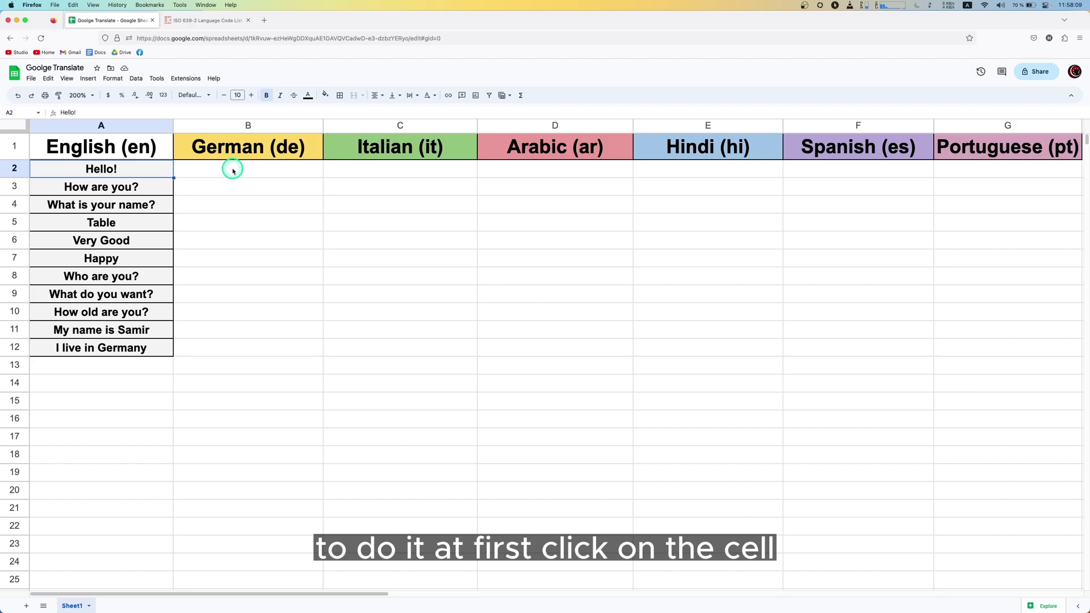
{"action": "left_click", "coordinate": [233, 169]}
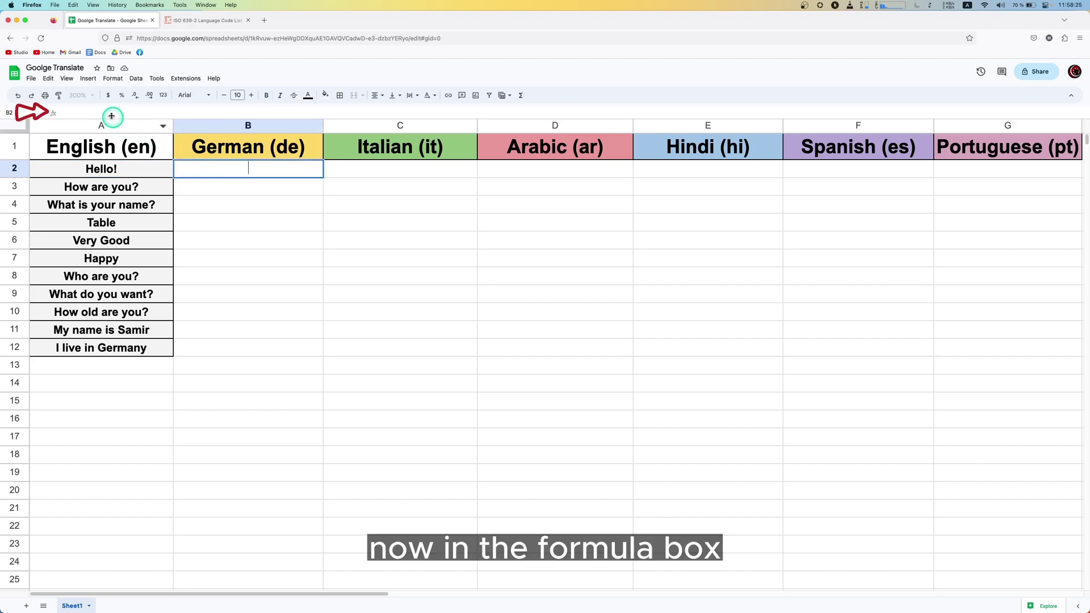
{"action": "left_click", "coordinate": [111, 115]}
{"action": "type", "text": "="}
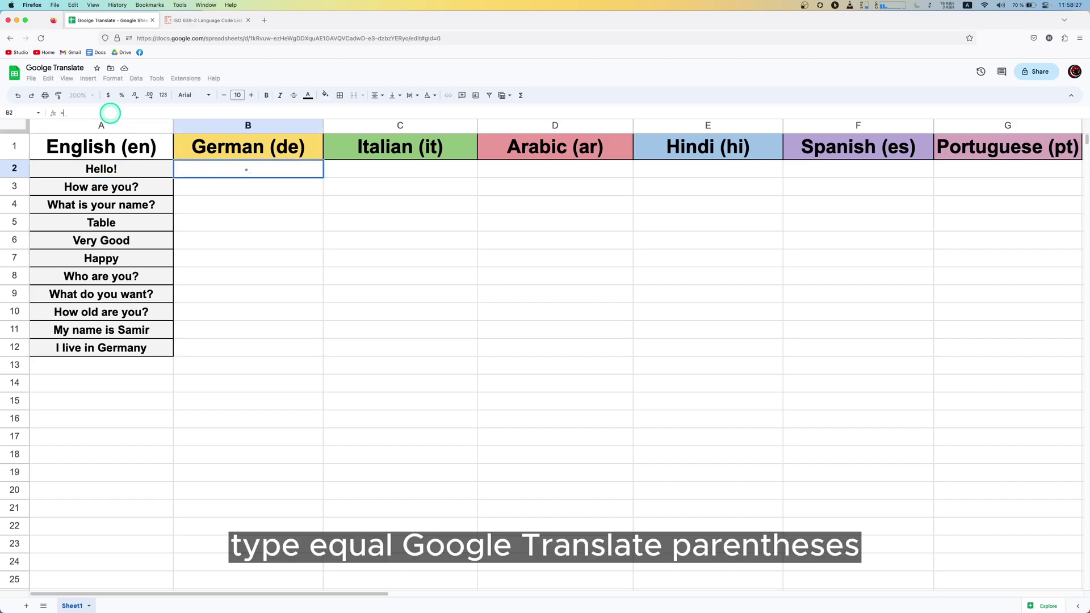
{"action": "type", "text": "GoogleT"}
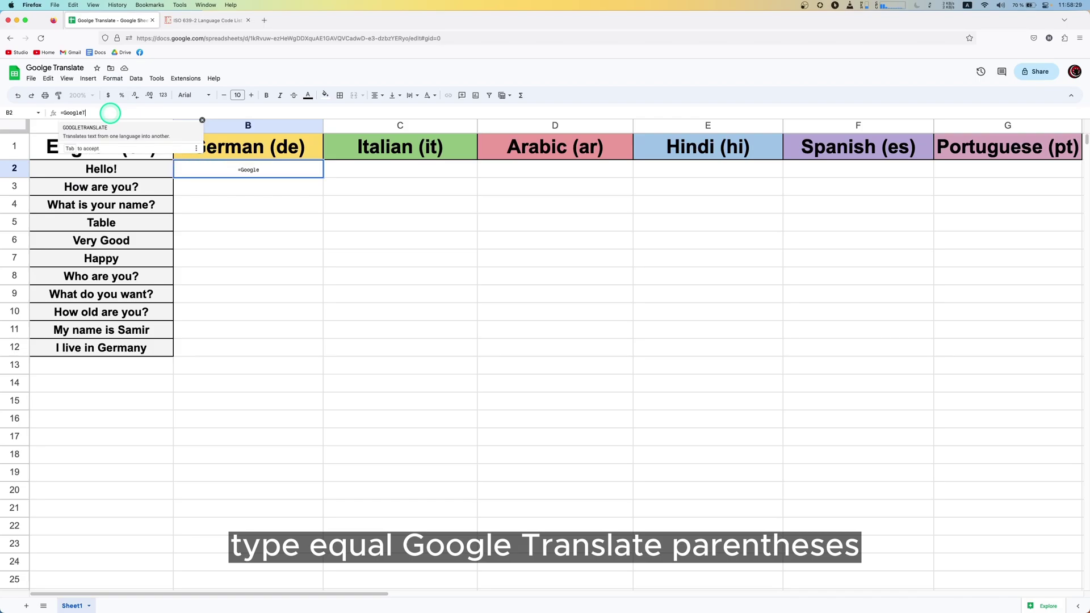
{"action": "type", "text": "ranslate()"}
{"action": "left_click", "coordinate": [111, 112]}
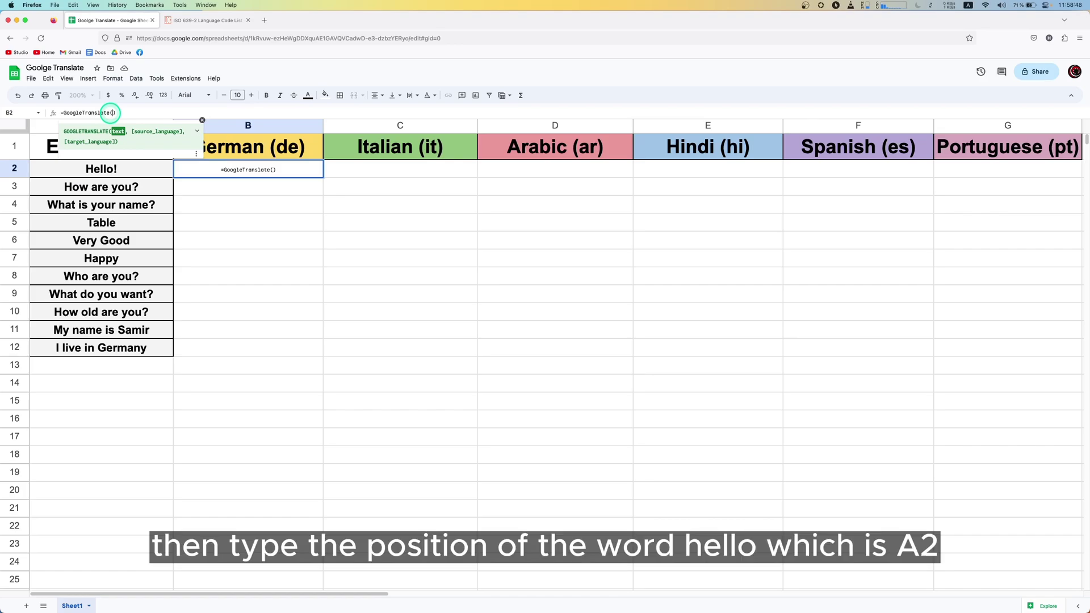
{"action": "type", "text": "A2"}
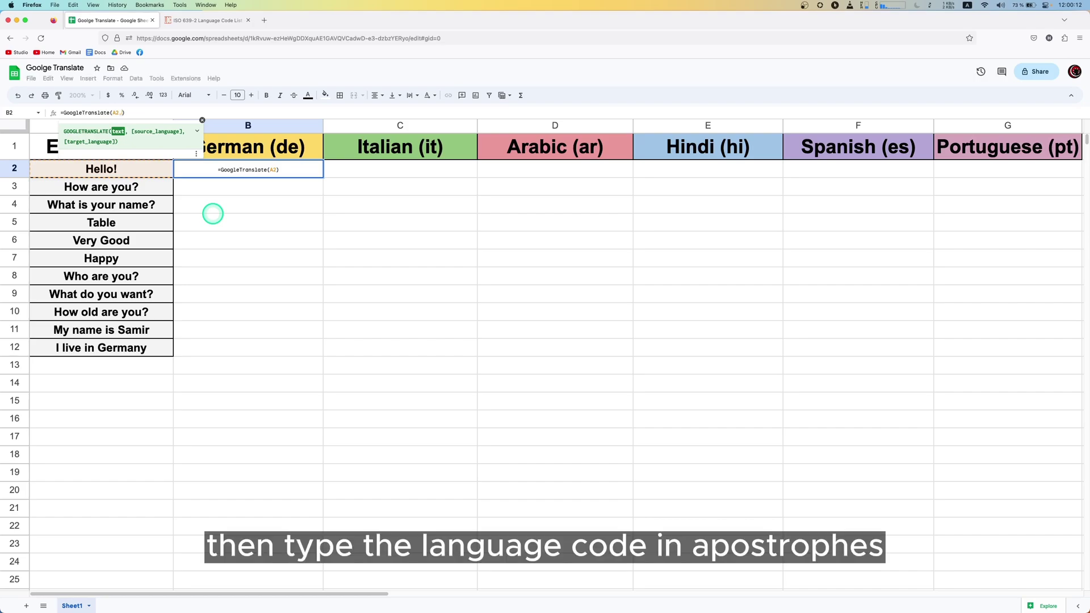
{"action": "type", "text": ", "}
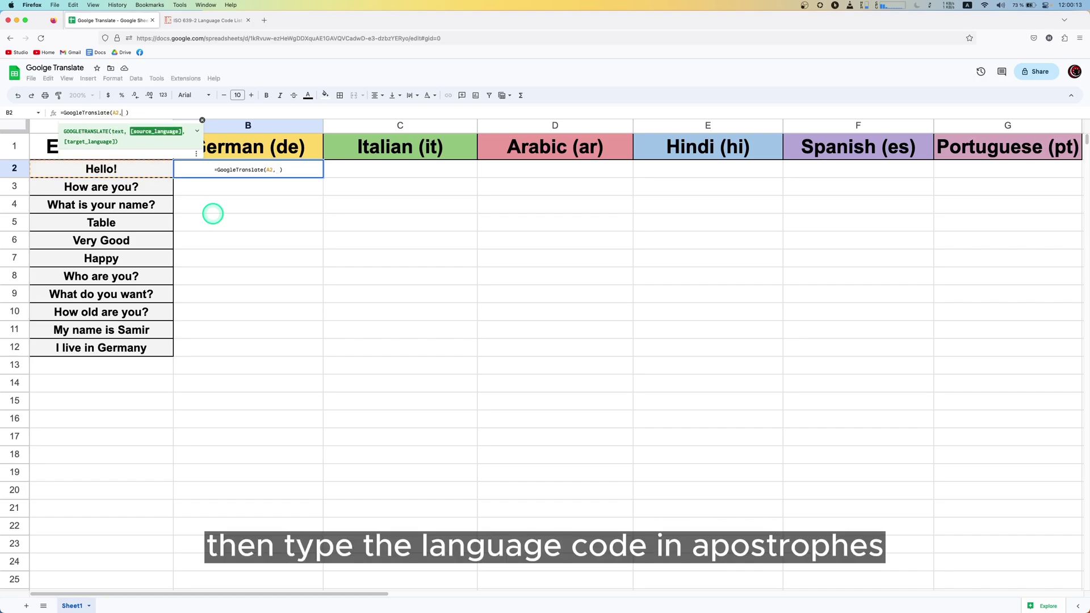
{"action": "type", "text": "\"en"}
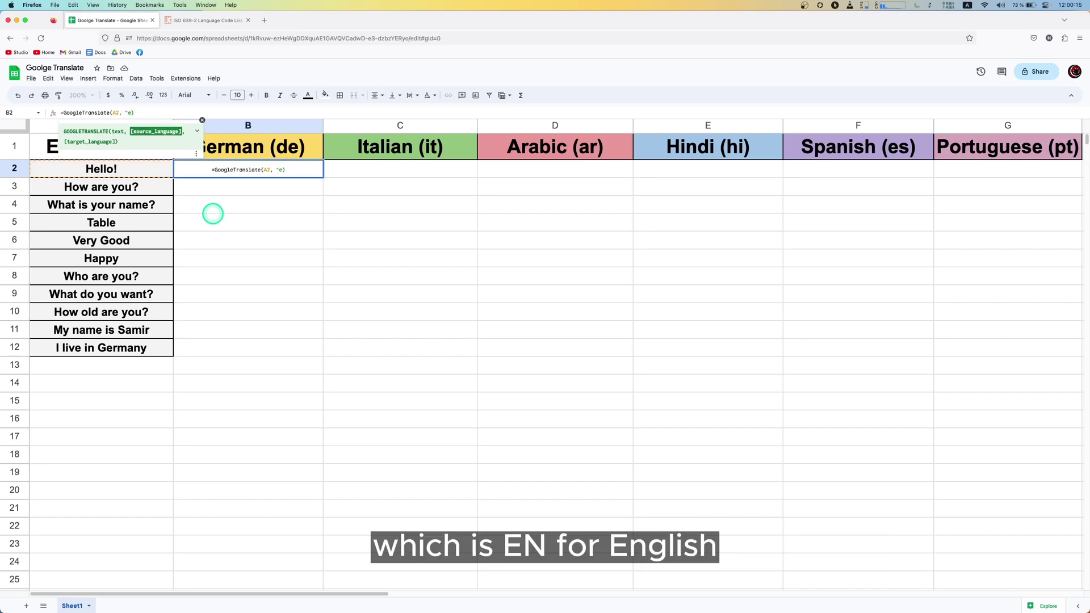
{"action": "type", "text": "\" ,"}
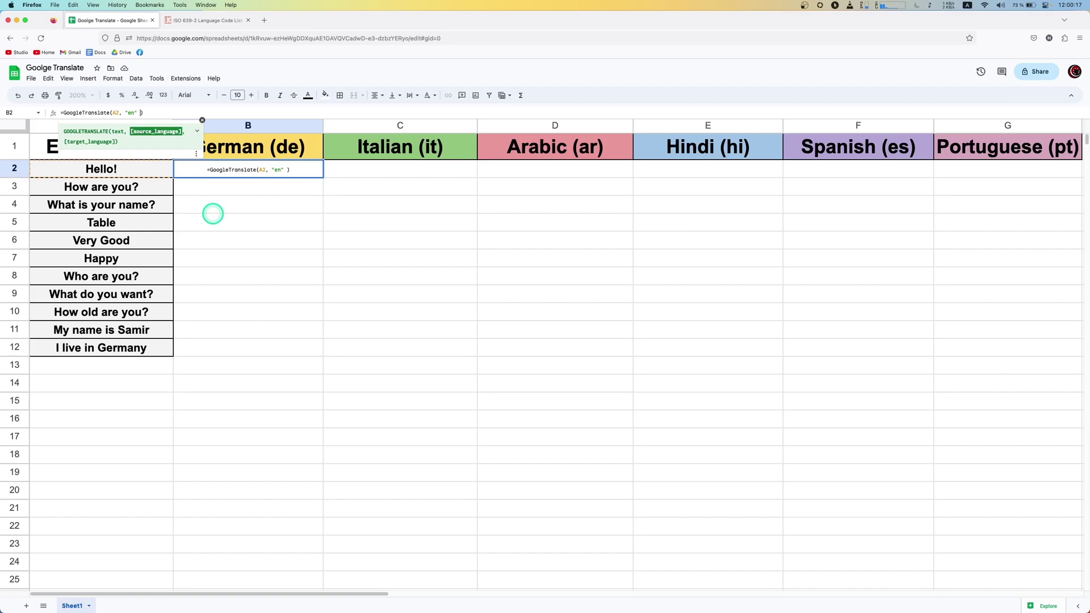
{"action": "type", "text": "\""}
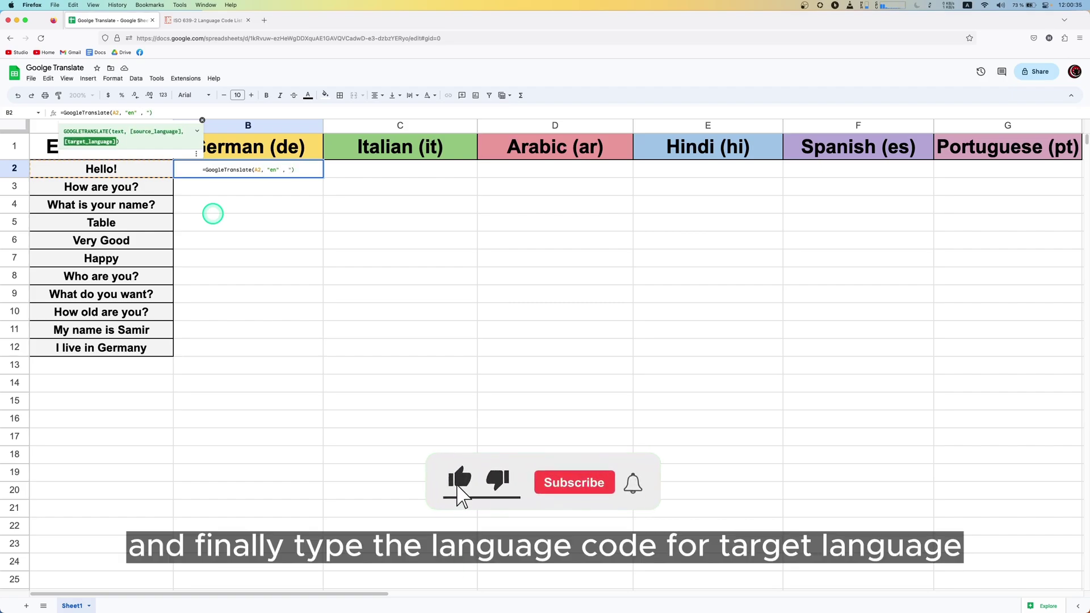
{"action": "type", "text": "de\""}
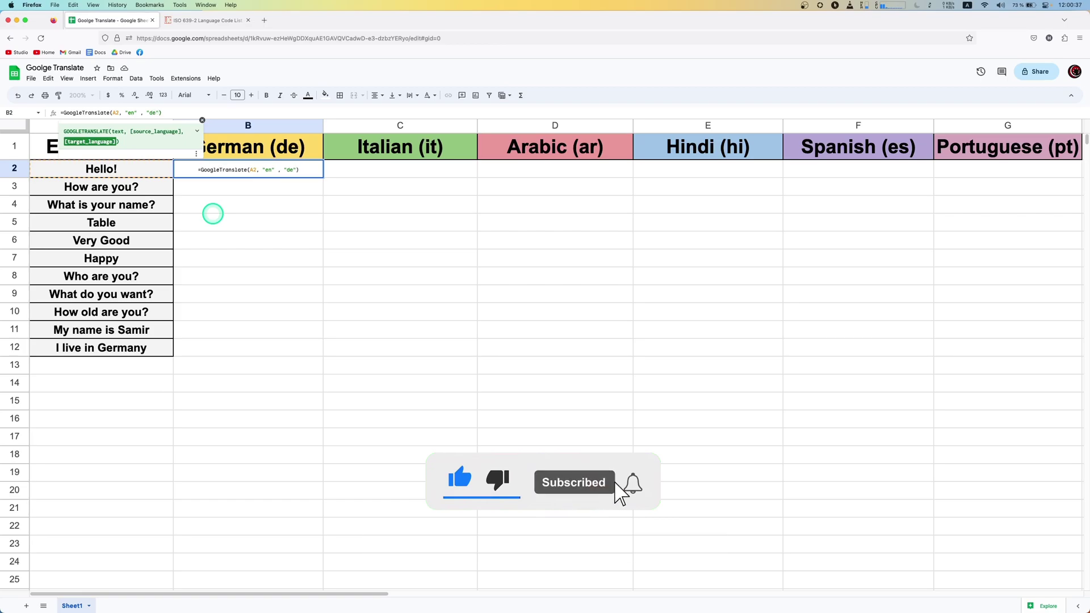
{"action": "key", "text": "Return"}
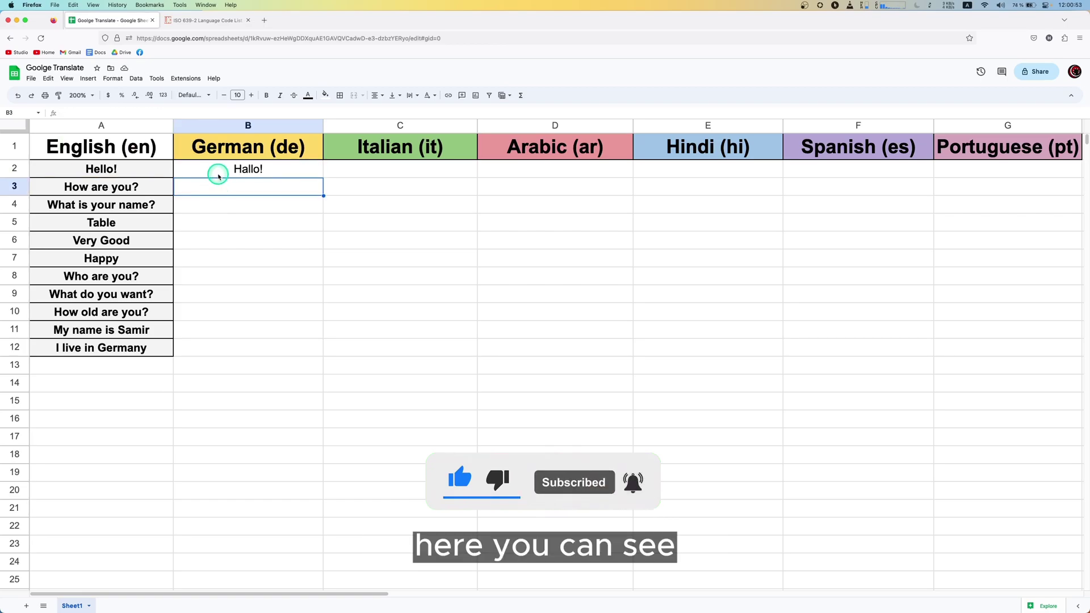
Step: Copy B2's GoogleTranslate formula text from the formula bar
{"action": "left_click", "coordinate": [218, 173]}
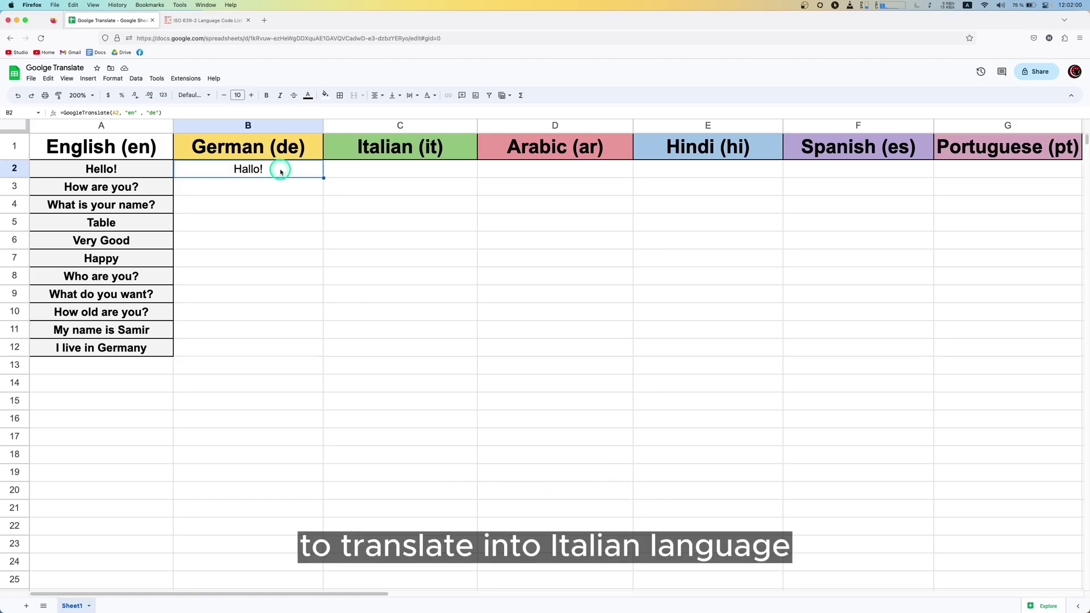
{"action": "left_click_drag", "start_coordinate": [160, 113], "coordinate": [57, 113]}
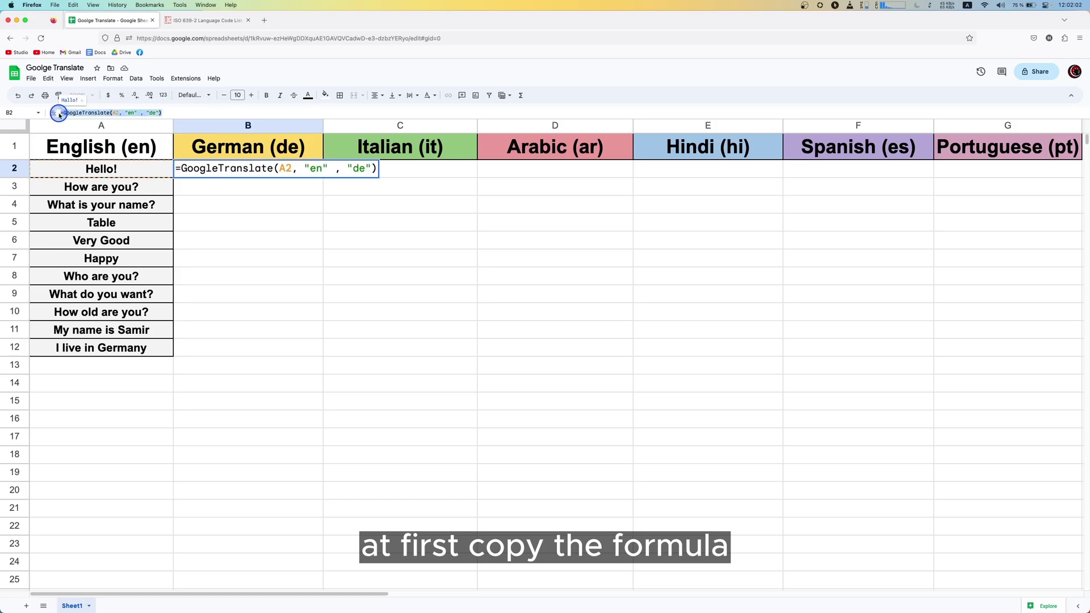
{"action": "right_click", "coordinate": [95, 113]}
{"action": "left_click", "coordinate": [119, 143]}
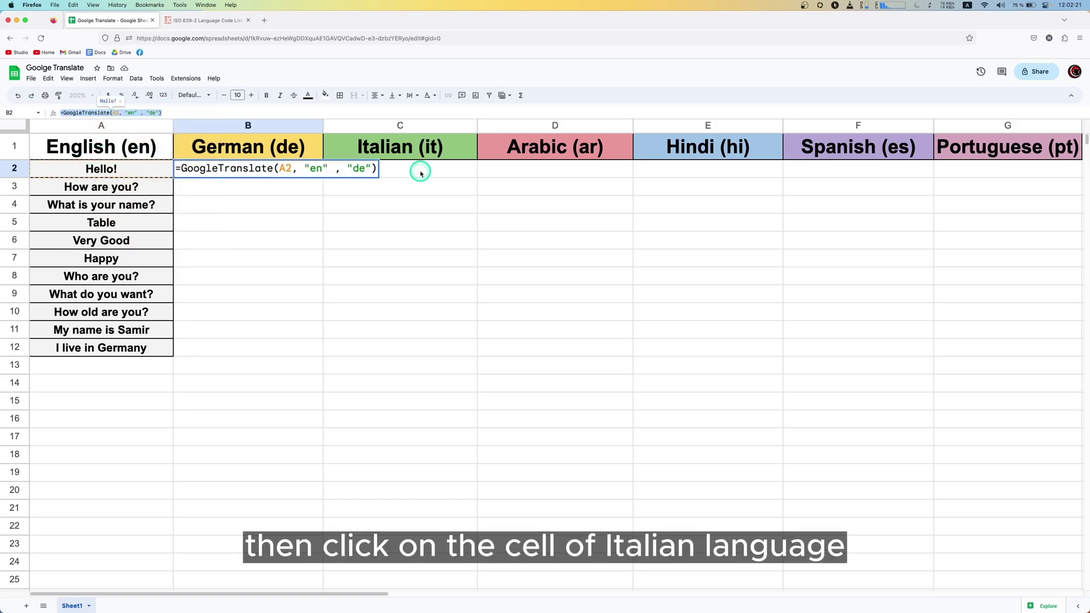
Step: Paste the formula into C2 with the target code changed to "it", giving 'Ciao!'
{"action": "left_click", "coordinate": [420, 172]}
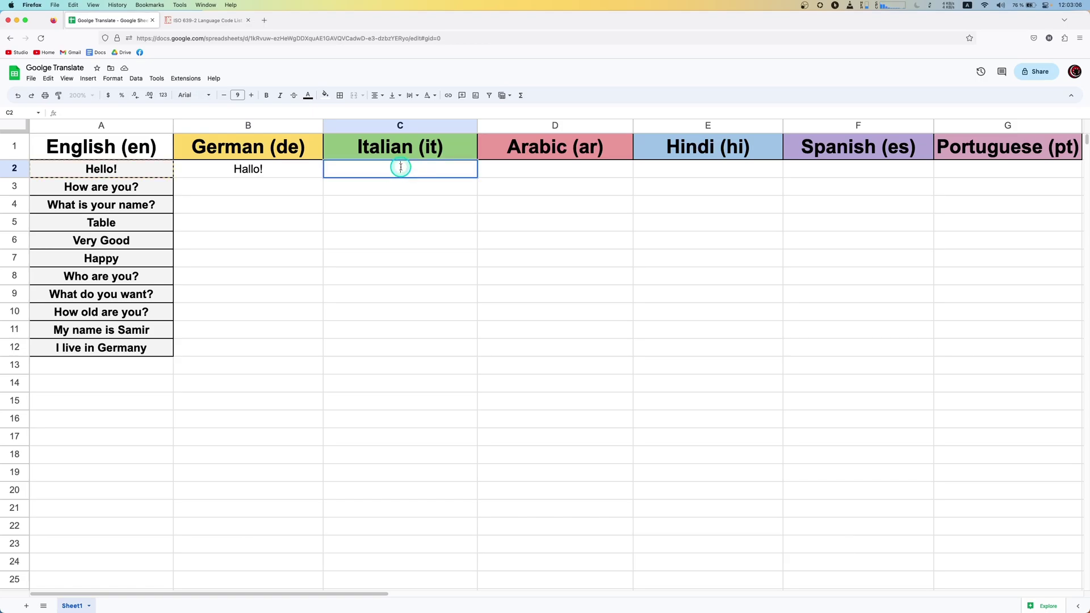
{"action": "left_click", "coordinate": [149, 113]}
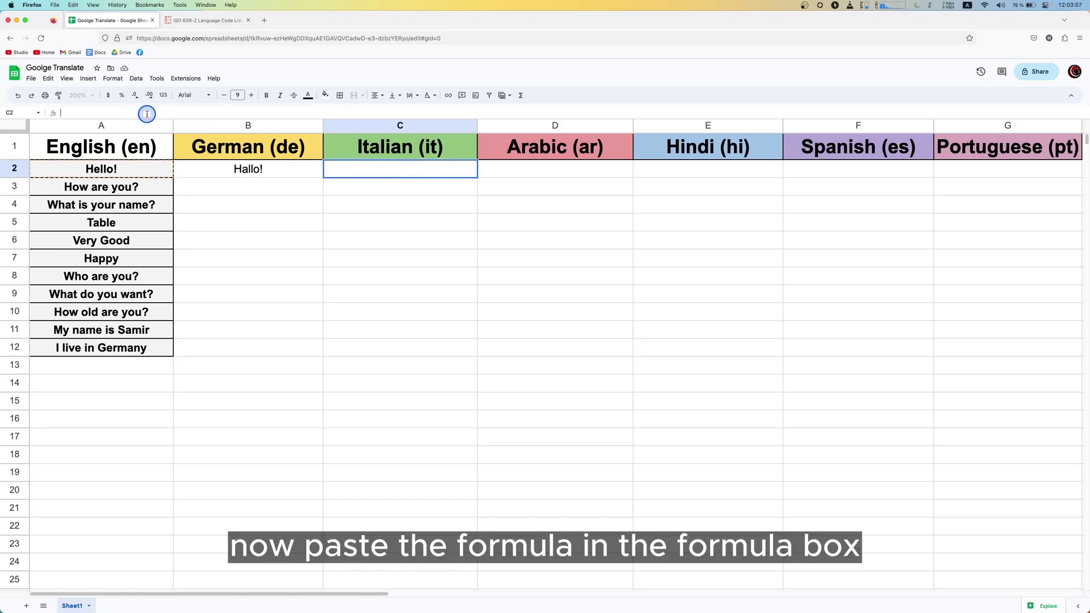
{"action": "key", "text": "super+v"}
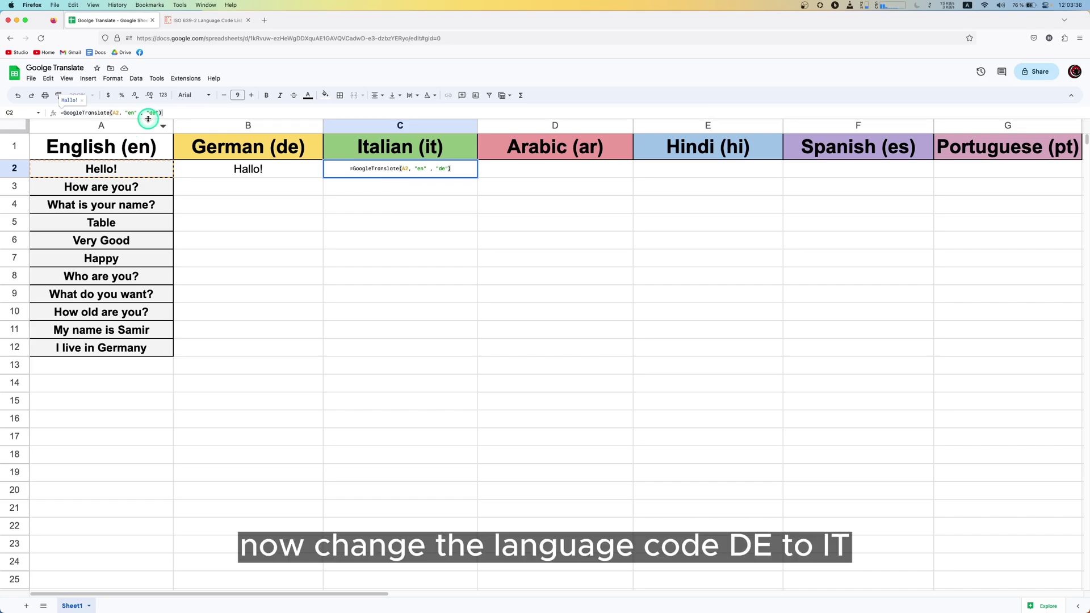
{"action": "double_click", "coordinate": [151, 113]}
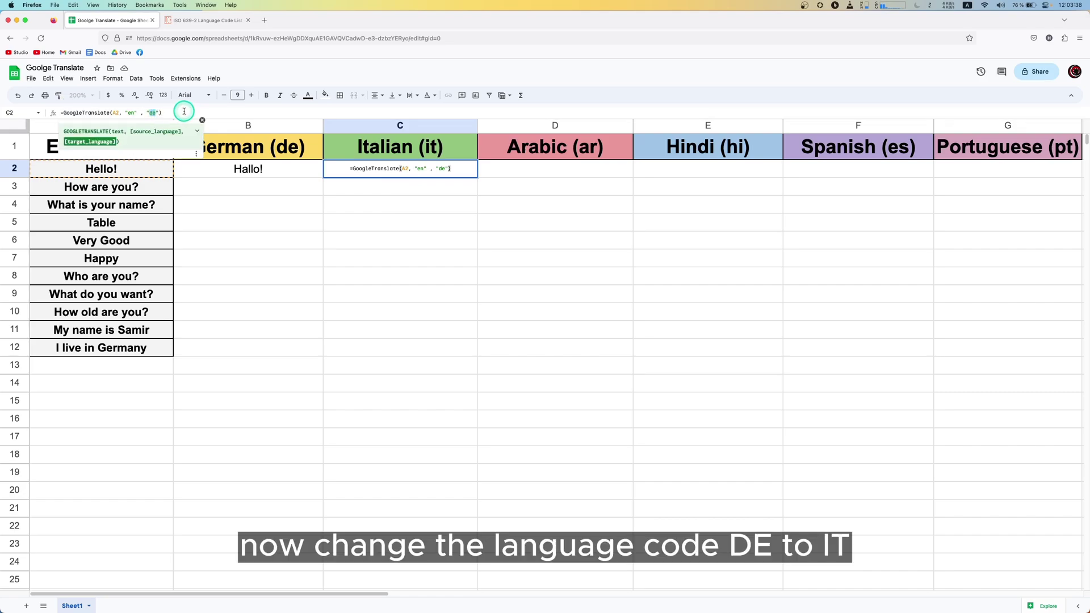
{"action": "type", "text": "it"}
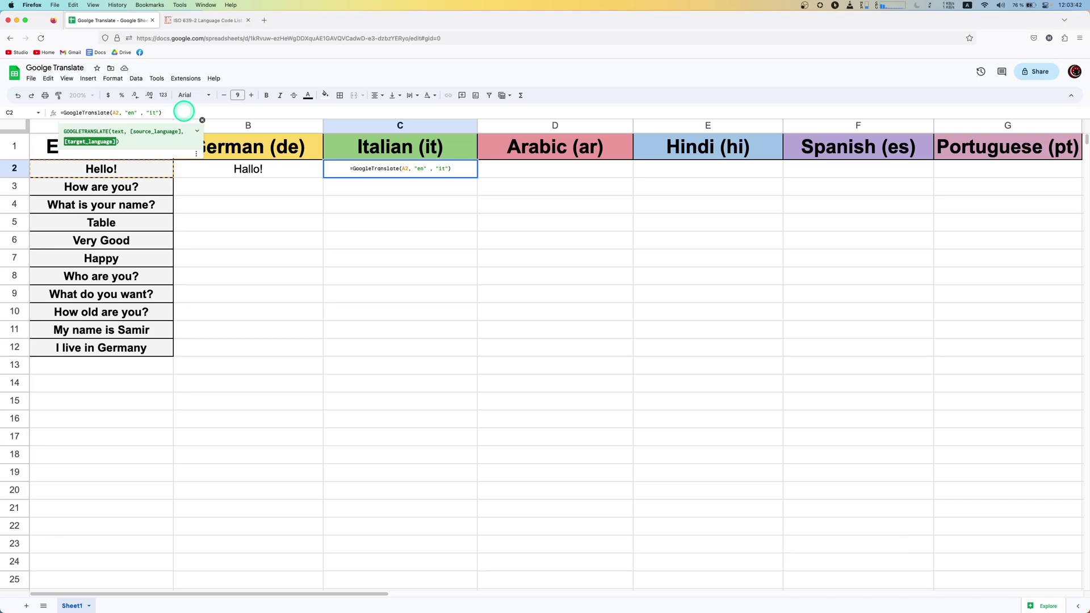
{"action": "key", "text": "Return"}
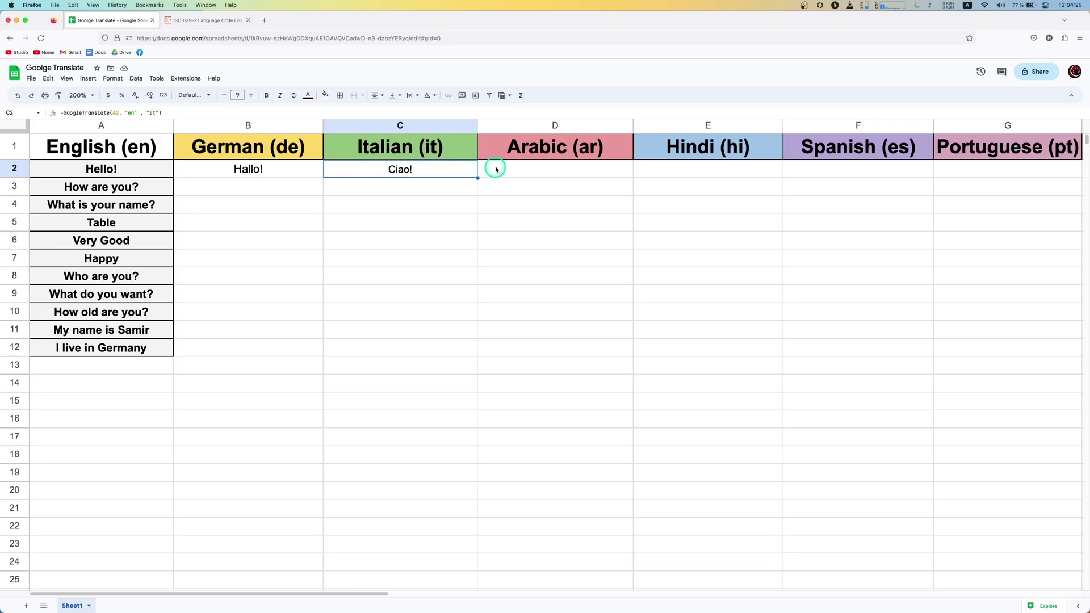
Step: Paste the translation formula into D2 with target code "ar" for Arabic
{"action": "left_click", "coordinate": [515, 172]}
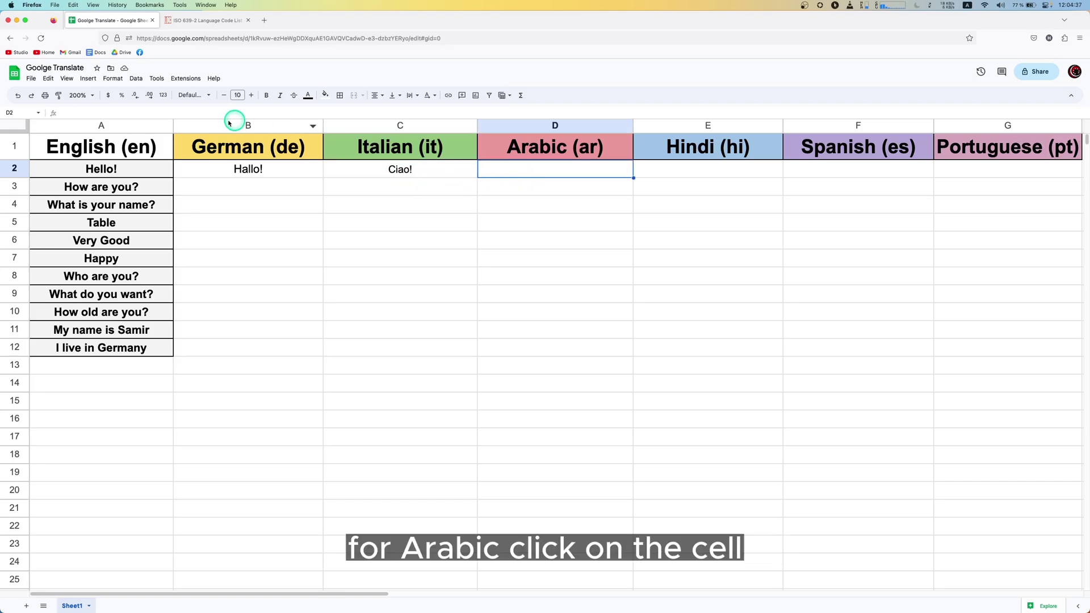
{"action": "left_click", "coordinate": [134, 114]}
{"action": "key", "text": "super+v"}
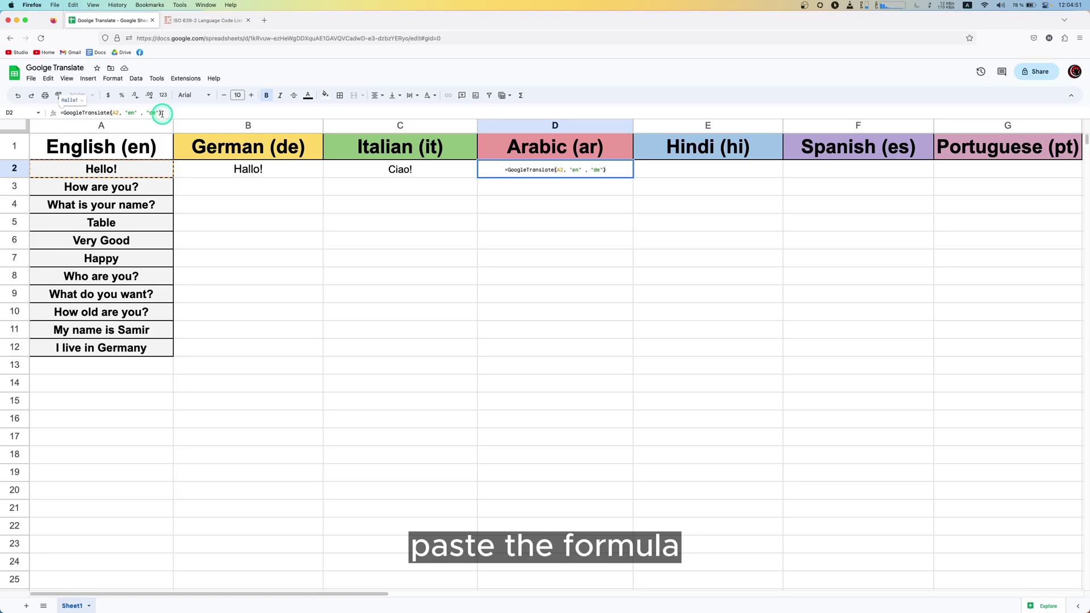
{"action": "double_click", "coordinate": [155, 113]}
{"action": "double_click", "coordinate": [156, 113]}
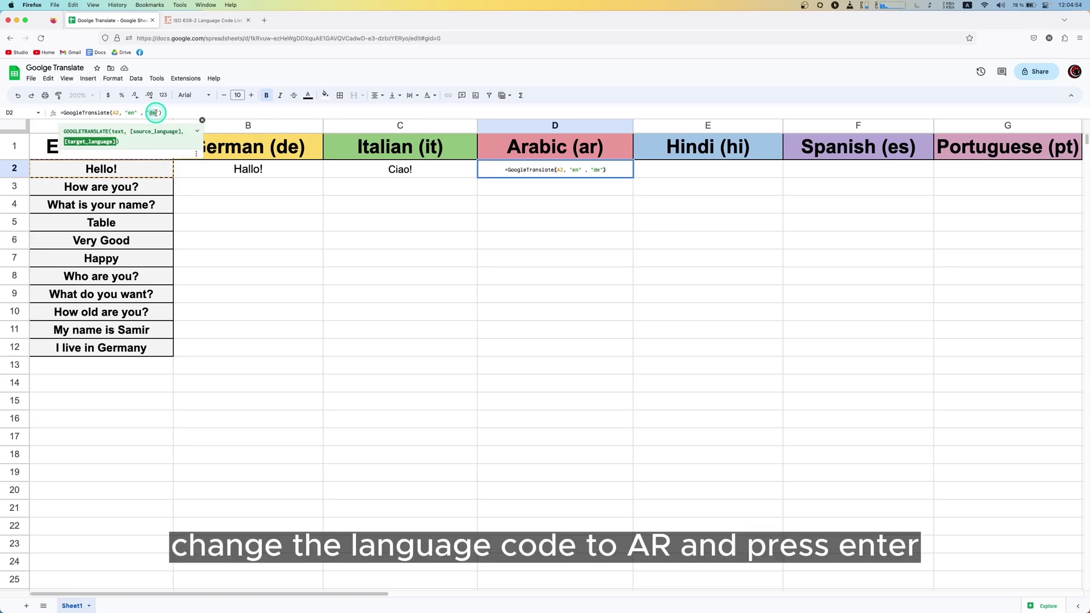
{"action": "type", "text": "ar"}
{"action": "key", "text": "Return"}
Step: Put the translation formula in E2 with target code "hi" for Hindi
{"action": "left_click", "coordinate": [702, 169]}
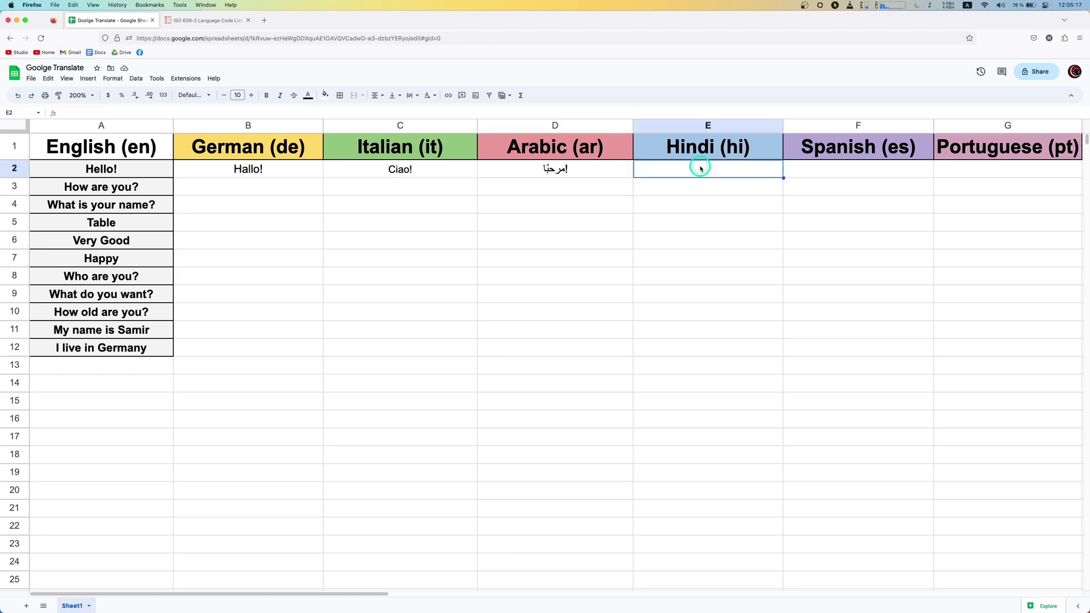
{"action": "left_click", "coordinate": [146, 112]}
{"action": "key", "text": "ctrl+v"}
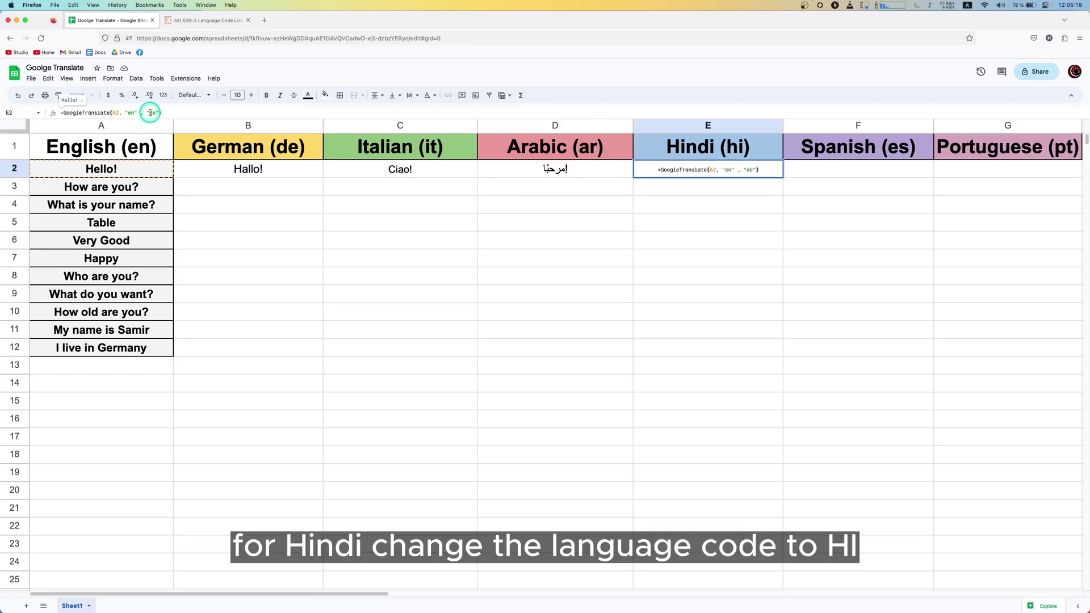
{"action": "double_click", "coordinate": [152, 113]}
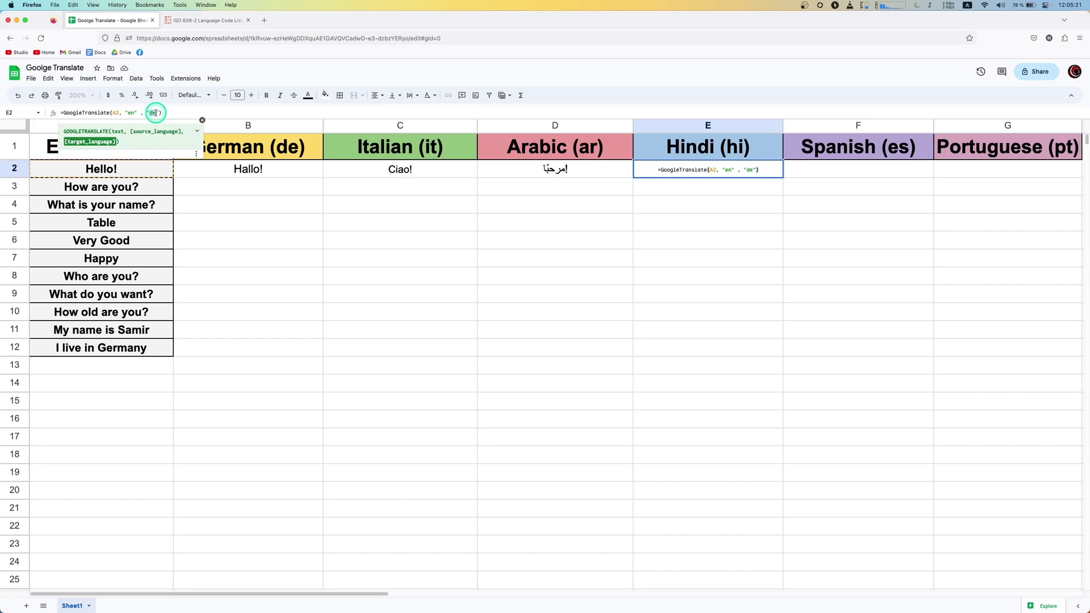
{"action": "type", "text": "hi"}
{"action": "key", "text": "Return"}
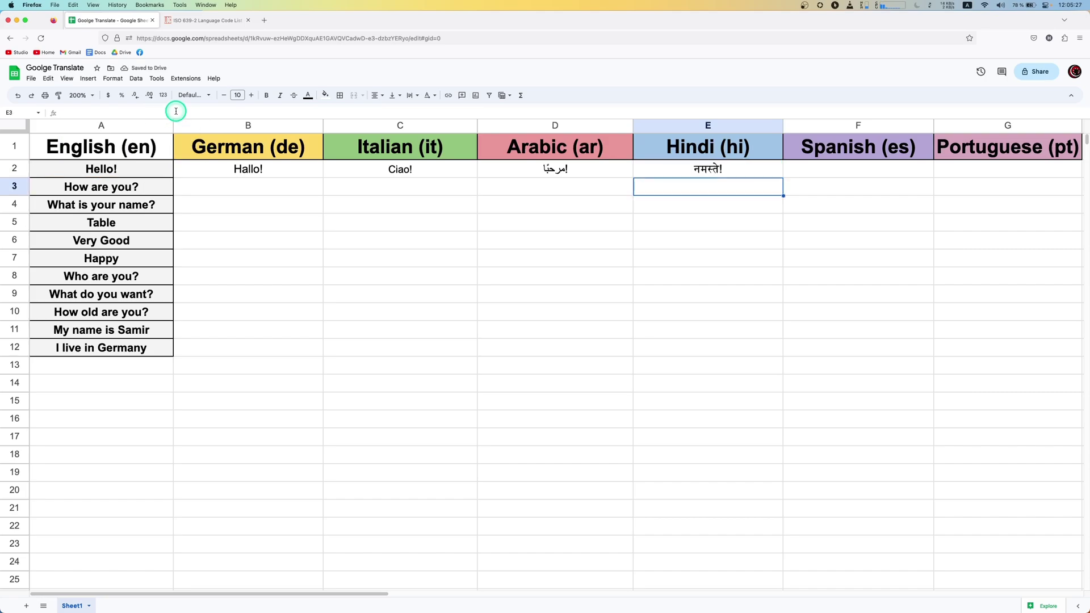
Step: Put the translation formula in F2 with target code "es" for Spanish
{"action": "left_click", "coordinate": [811, 169]}
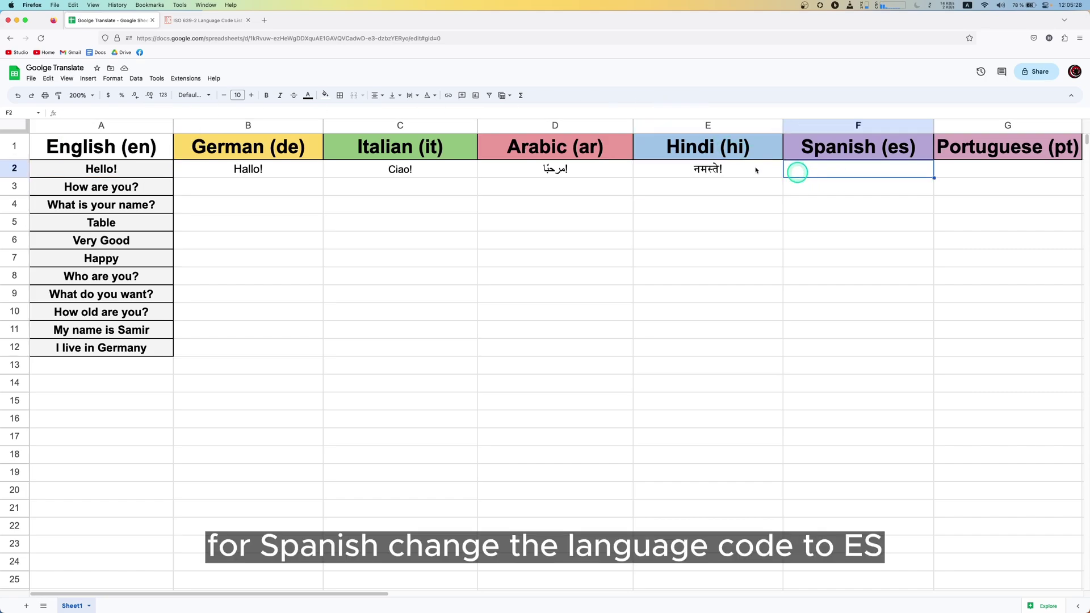
{"action": "left_click", "coordinate": [115, 114]}
{"action": "key", "text": "cmd+v"}
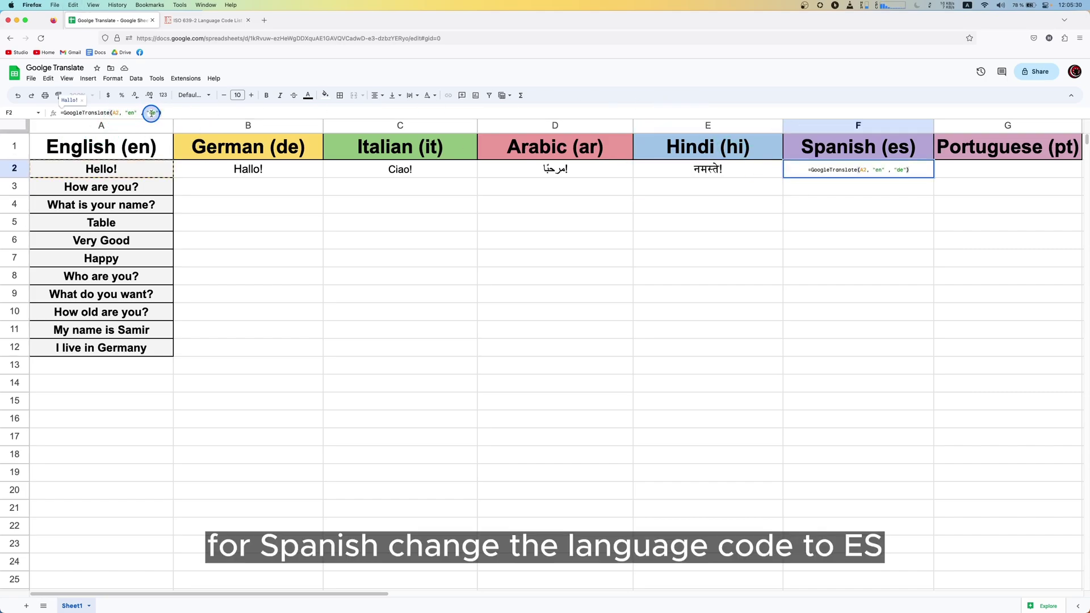
{"action": "double_click", "coordinate": [151, 113]}
{"action": "type", "text": "es"}
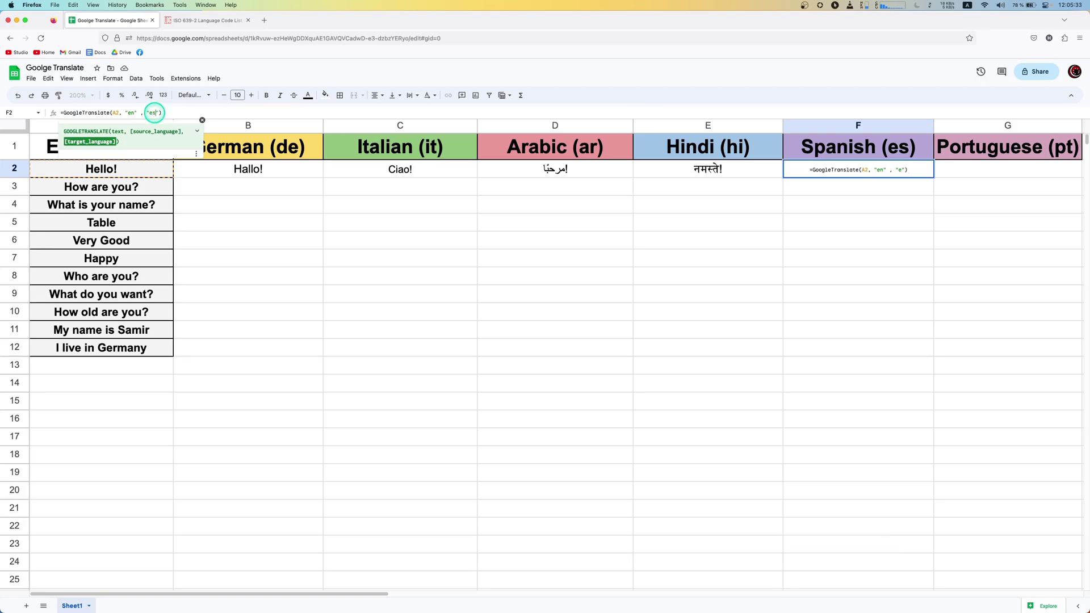
{"action": "key", "text": "Return"}
Step: Put the translation formula in G2 with target code "pt" for Portuguese
{"action": "left_click", "coordinate": [1006, 168]}
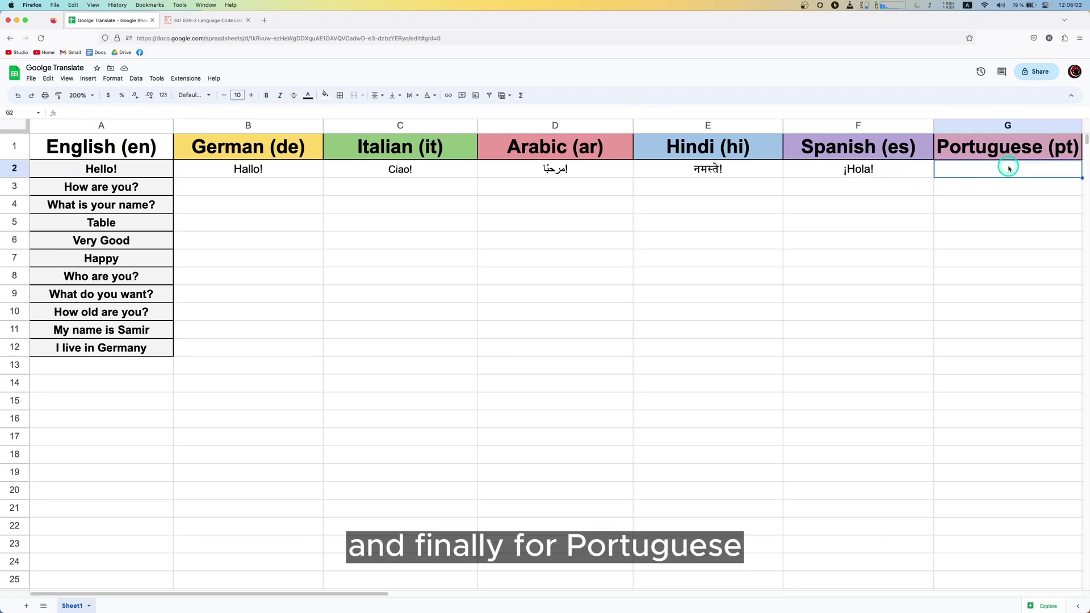
{"action": "left_click", "coordinate": [195, 113]}
{"action": "key", "text": "super+v"}
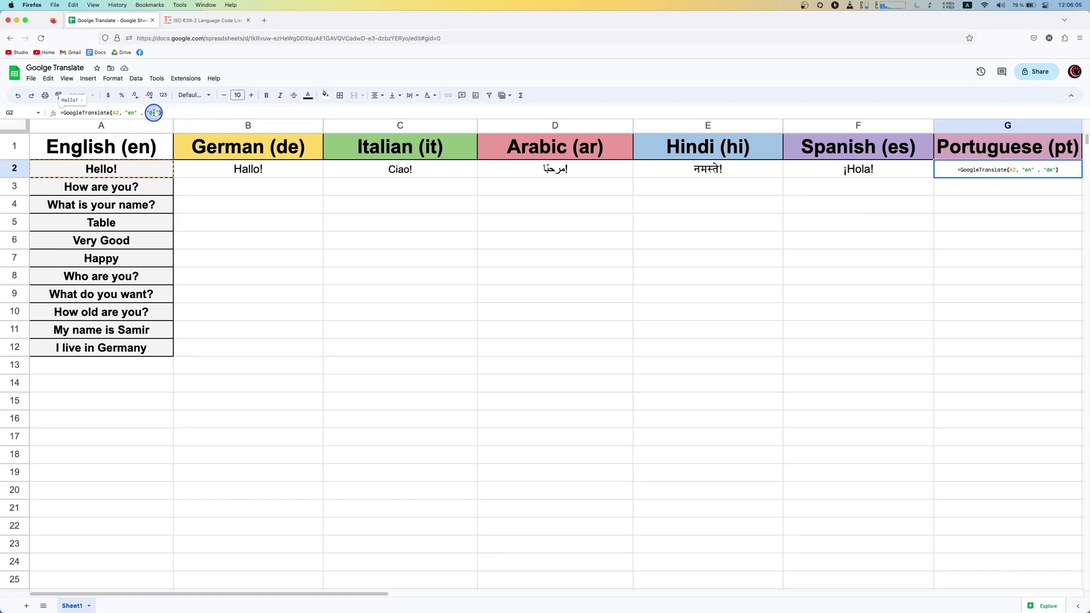
{"action": "double_click", "coordinate": [155, 112]}
{"action": "type", "text": "pt"}
{"action": "key", "text": "Return"}
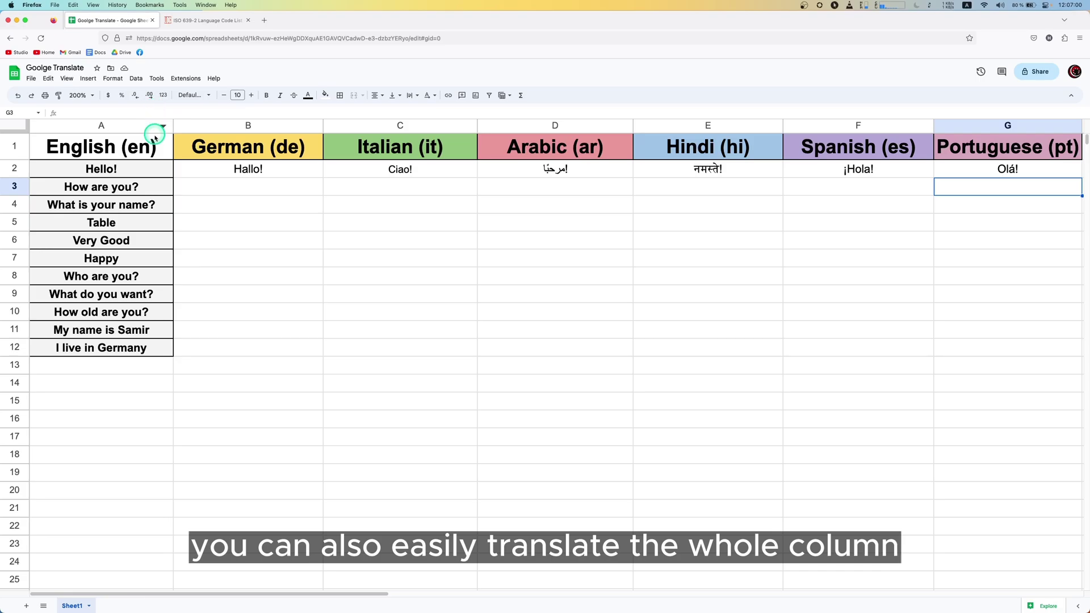
Step: Fill the German and Italian formulas from B2 and C2 down to row 12
{"action": "left_click_drag", "start_coordinate": [135, 169], "coordinate": [127, 348]}
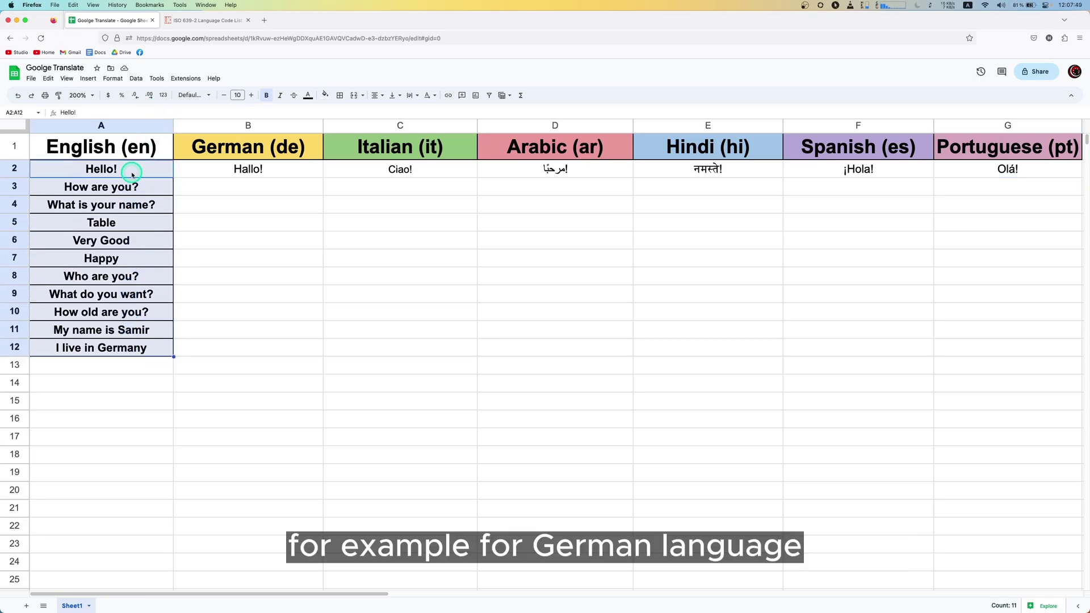
{"action": "left_click", "coordinate": [221, 171]}
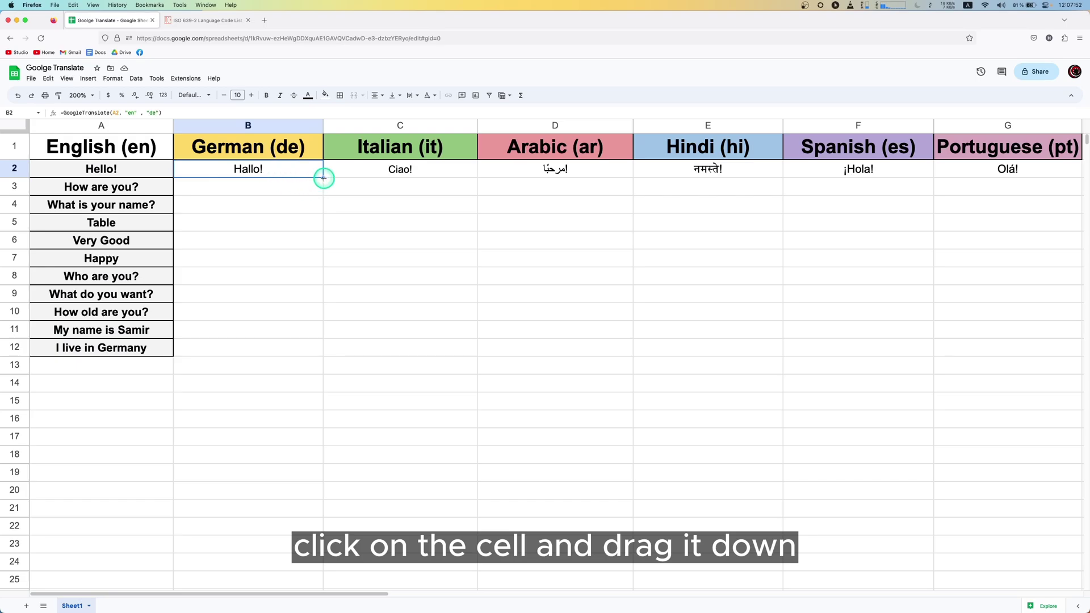
{"action": "left_click_drag", "start_coordinate": [322, 177], "coordinate": [321, 358]}
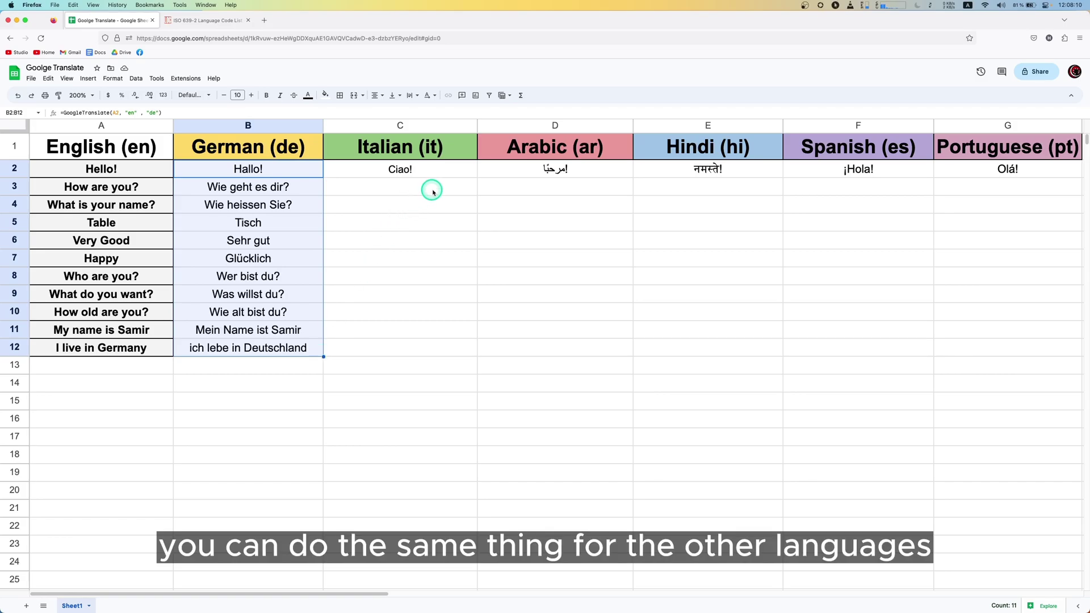
{"action": "left_click", "coordinate": [443, 173]}
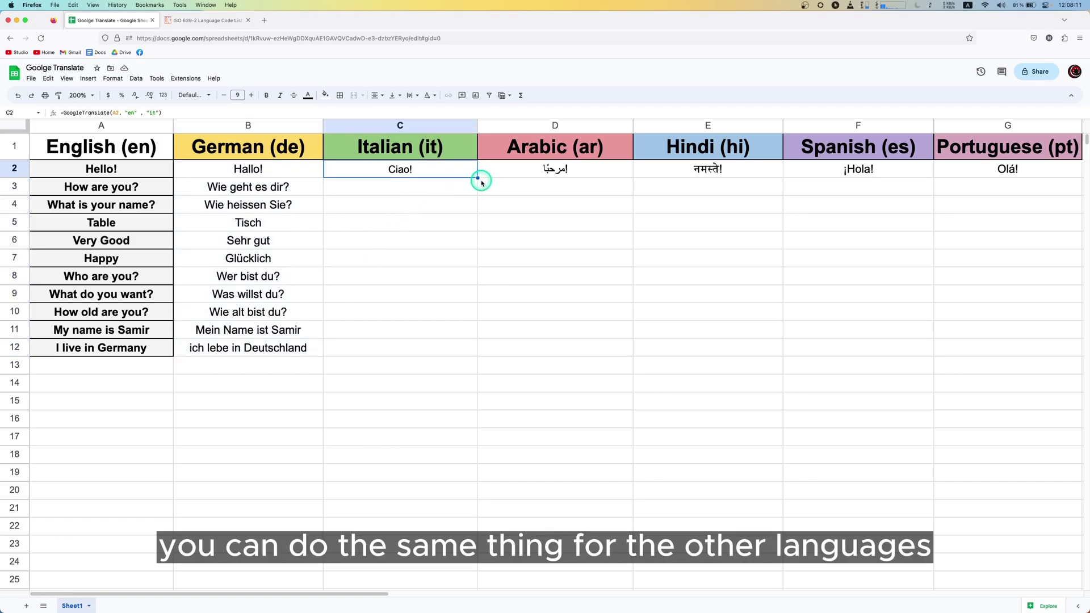
{"action": "left_click_drag", "start_coordinate": [477, 178], "coordinate": [477, 349]}
Step: Fill the Arabic, Hindi, Spanish and Portuguese formulas from D2–G2 down to row 12
{"action": "left_click", "coordinate": [612, 169]}
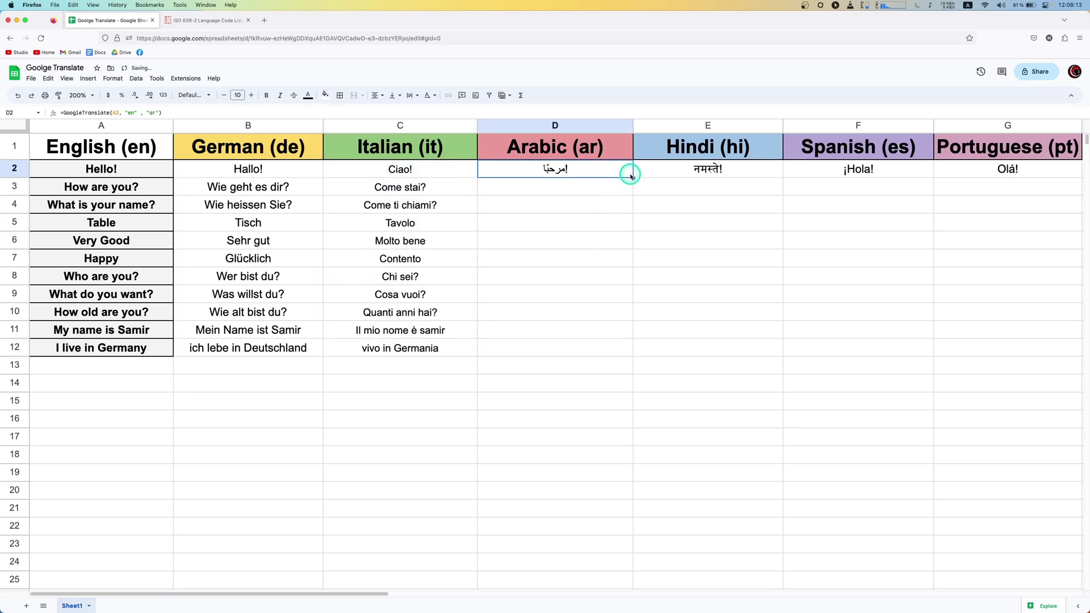
{"action": "left_click_drag", "start_coordinate": [631, 178], "coordinate": [632, 349]}
{"action": "left_click_drag", "start_coordinate": [784, 178], "coordinate": [784, 348]}
{"action": "left_click", "coordinate": [891, 173]}
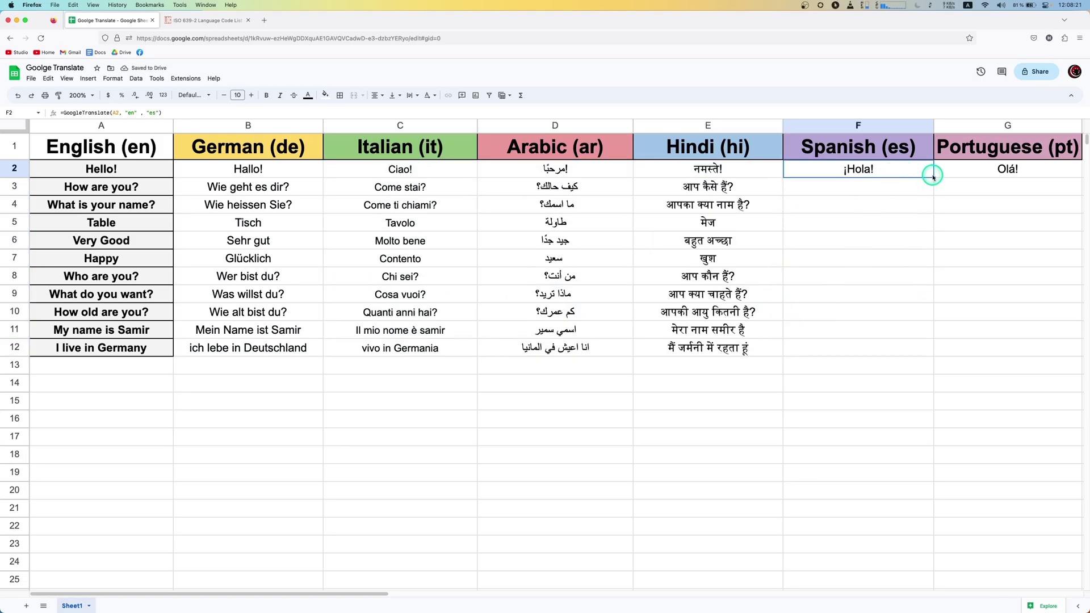
{"action": "left_click_drag", "start_coordinate": [935, 177], "coordinate": [925, 348]}
{"action": "left_click", "coordinate": [960, 173]}
{"action": "left_click_drag", "start_coordinate": [1082, 177], "coordinate": [1073, 348]}
{"action": "left_click", "coordinate": [1036, 173]}
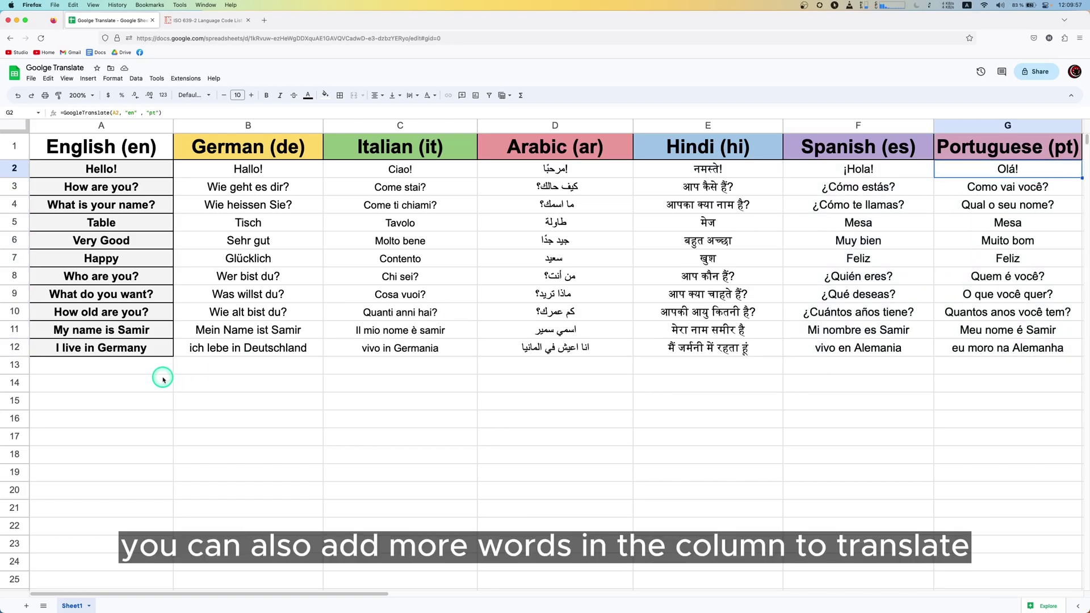
Step: Add 'Language' in A13 and 'Walk' in A14
{"action": "left_click", "coordinate": [102, 372]}
{"action": "type", "text": "L"}
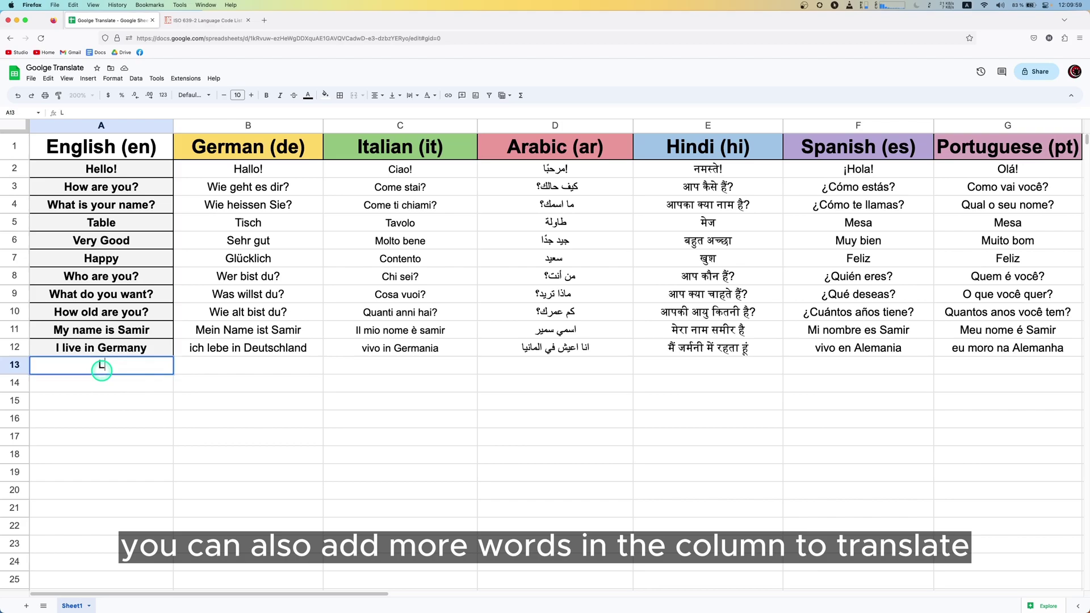
{"action": "type", "text": "anguage"}
{"action": "left_click", "coordinate": [112, 385]}
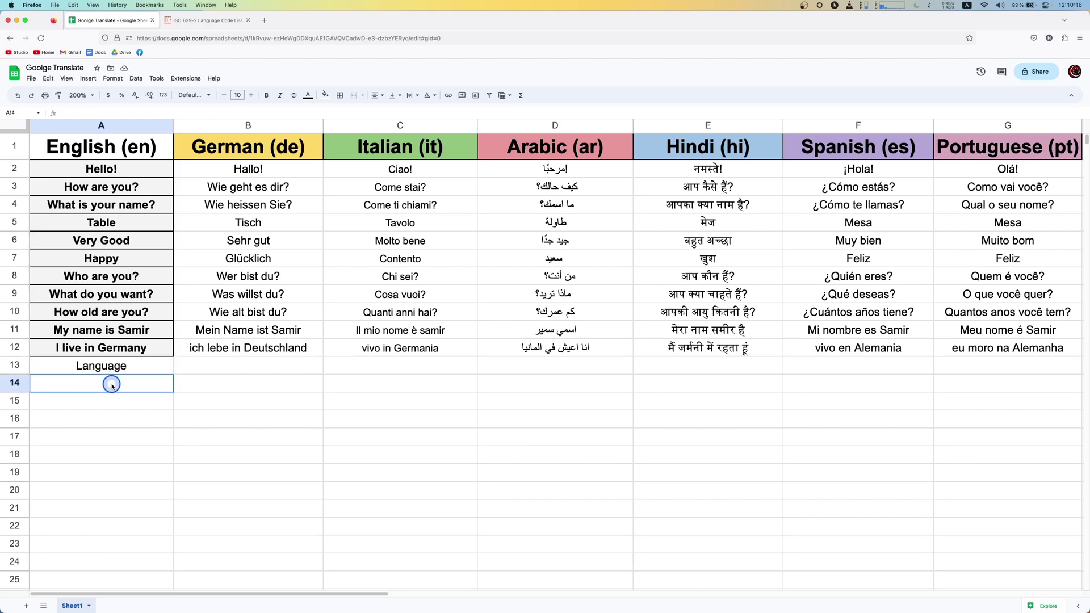
{"action": "type", "text": "Walk"}
{"action": "key", "text": "ctrl+Return"}
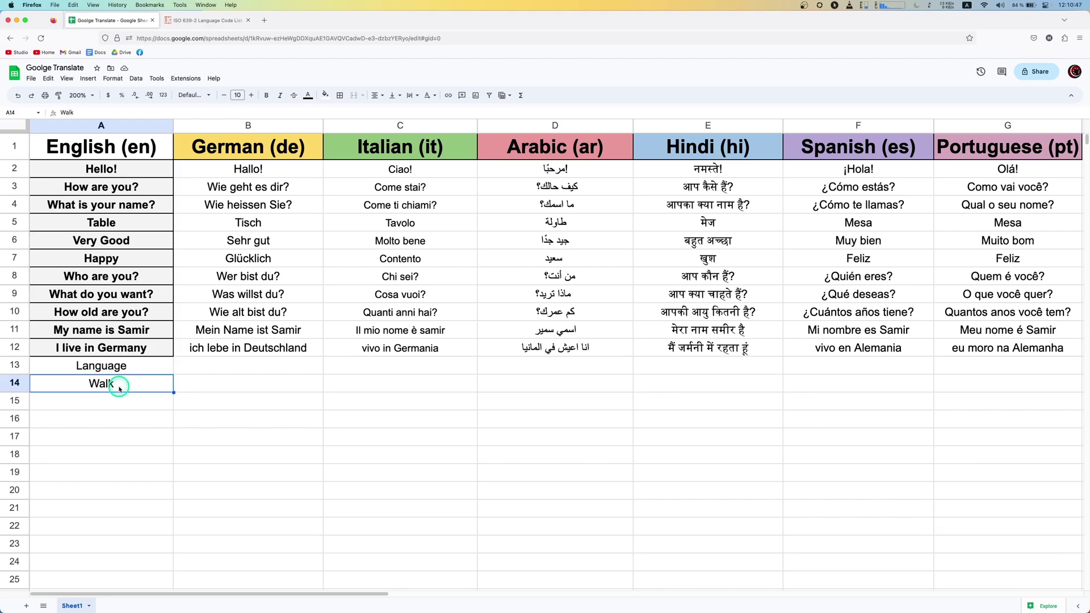
Step: Extend the German, Italian and Arabic formulas from B12–D12 down to row 14
{"action": "left_click", "coordinate": [273, 346]}
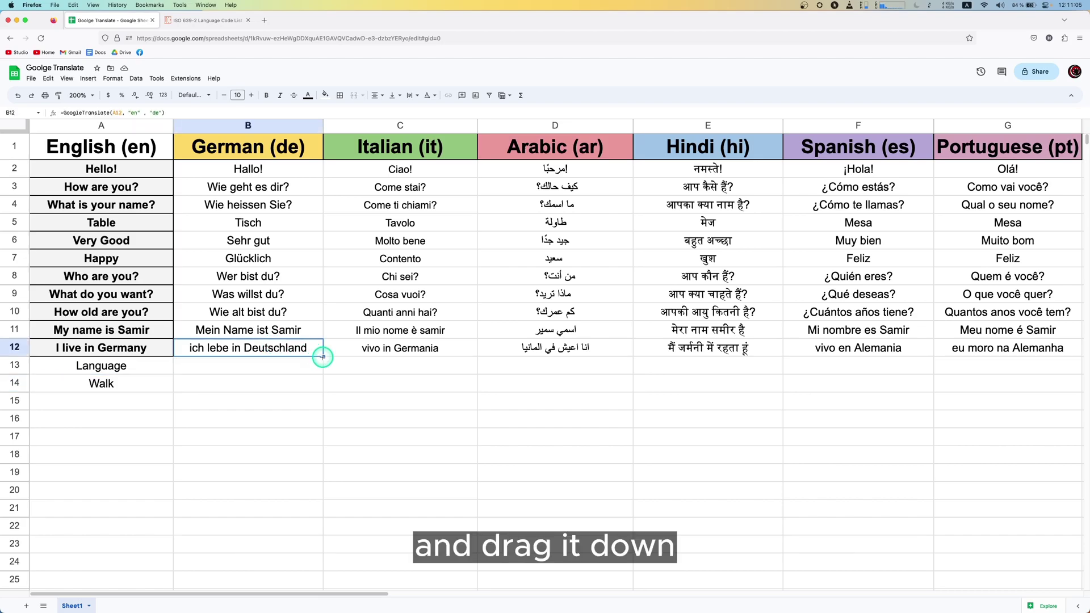
{"action": "left_click_drag", "start_coordinate": [323, 357], "coordinate": [320, 388]}
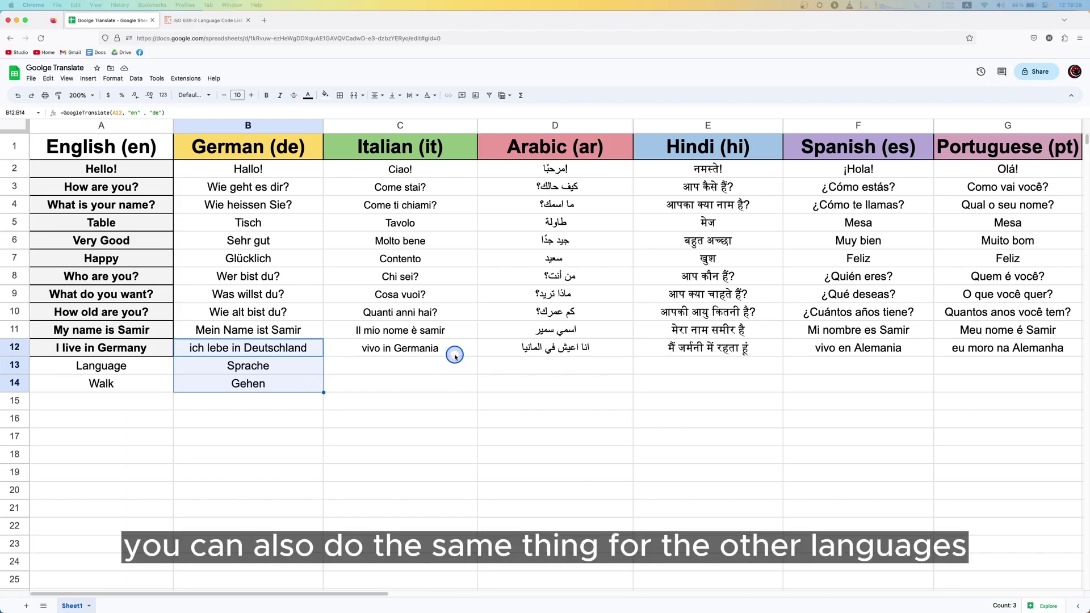
{"action": "left_click", "coordinate": [475, 353]}
{"action": "left_click_drag", "start_coordinate": [478, 357], "coordinate": [477, 388]}
{"action": "left_click", "coordinate": [627, 347]}
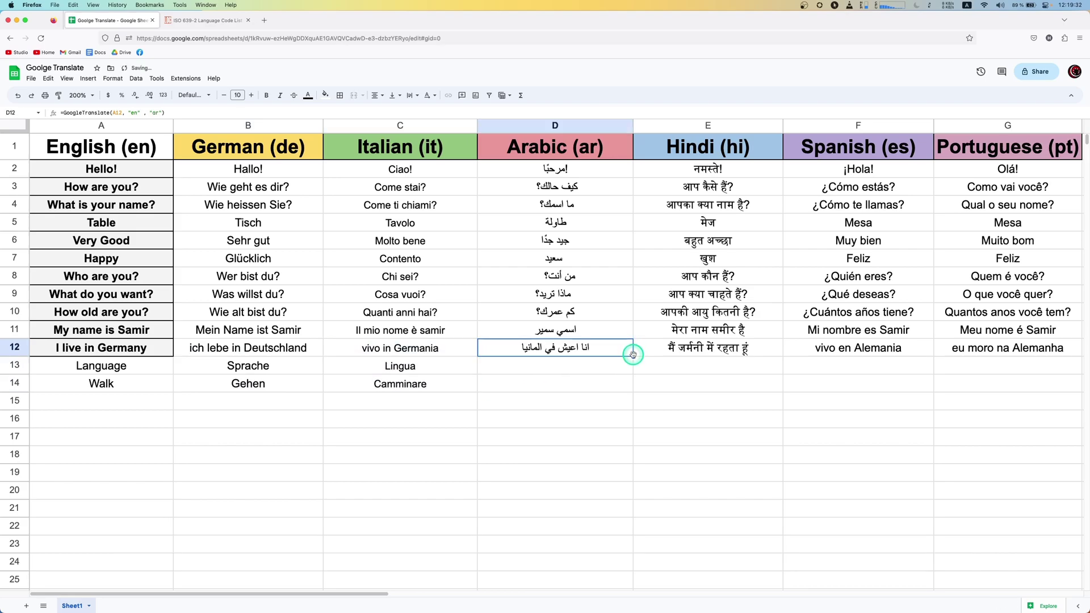
{"action": "left_click_drag", "start_coordinate": [634, 357], "coordinate": [634, 386]}
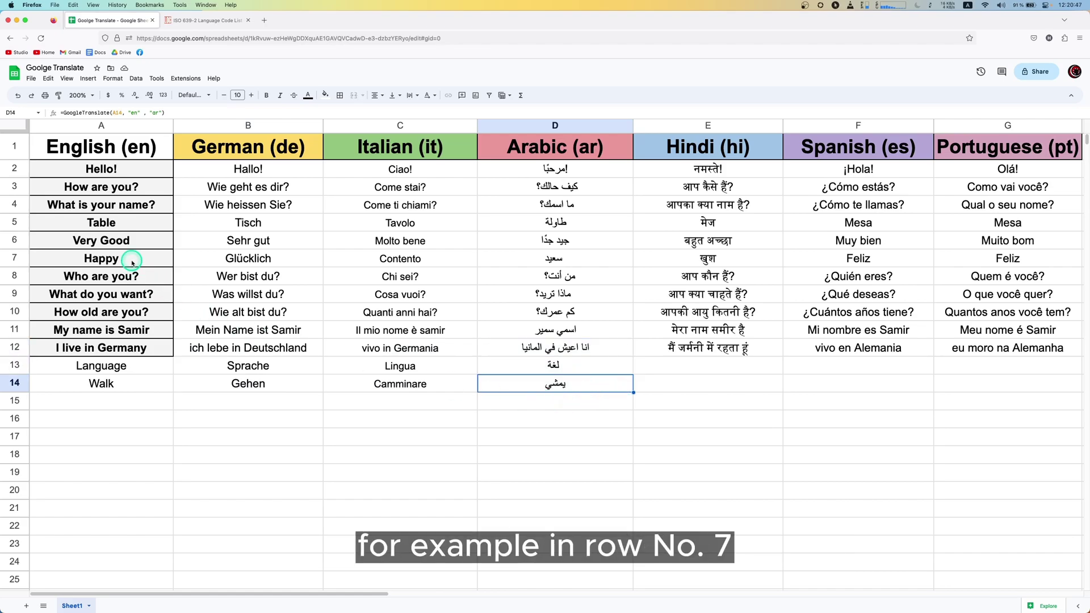
Step: Change A7 from Happy to 'Sad' and select B7:G7 to check the updated translations
{"action": "left_click", "coordinate": [135, 262]}
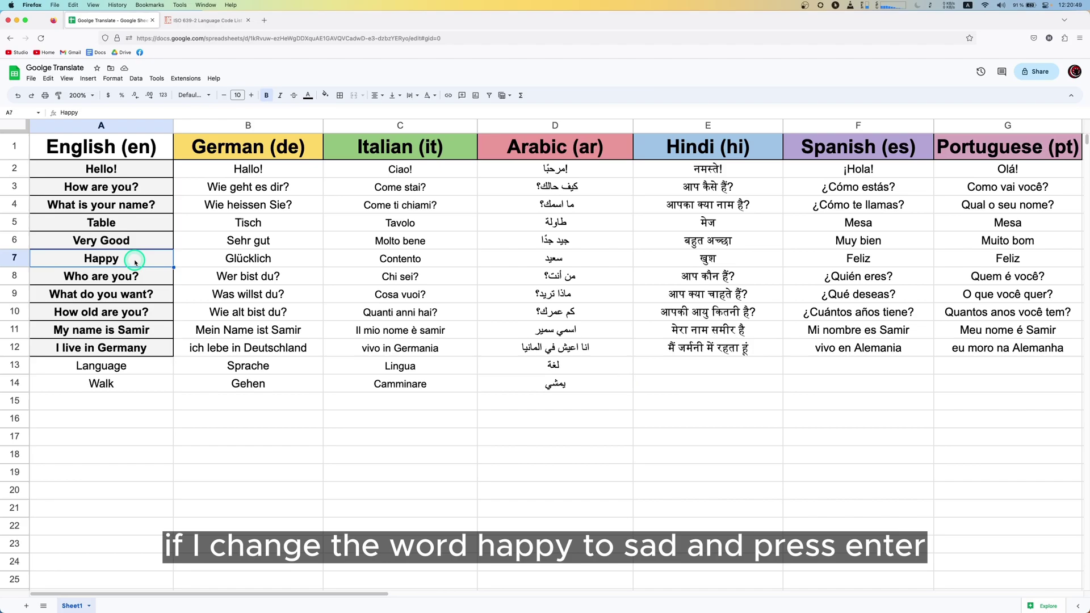
{"action": "type", "text": "Sad"}
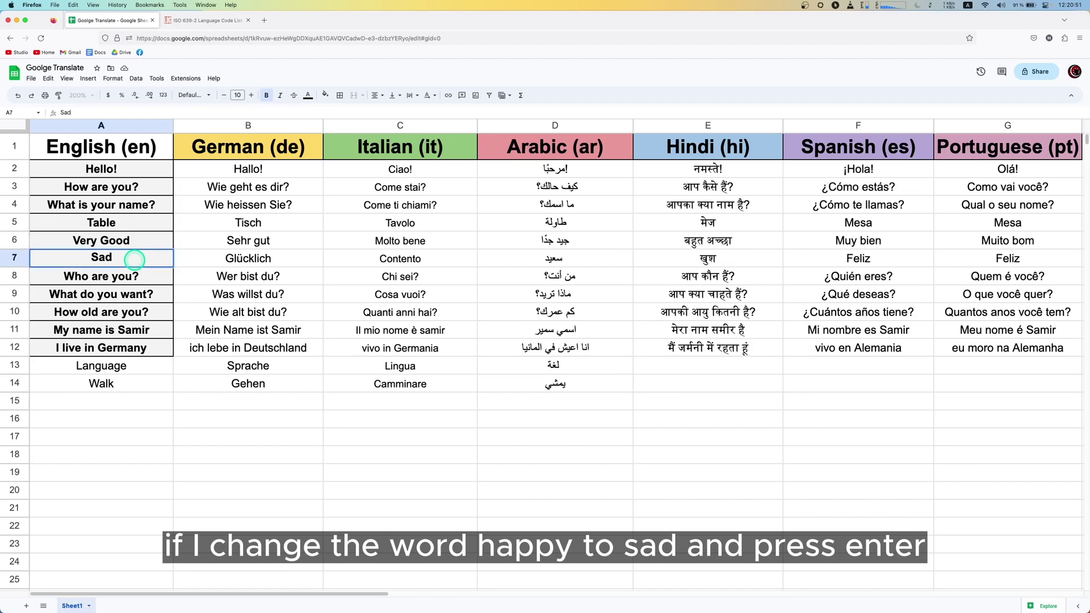
{"action": "key", "text": "Return"}
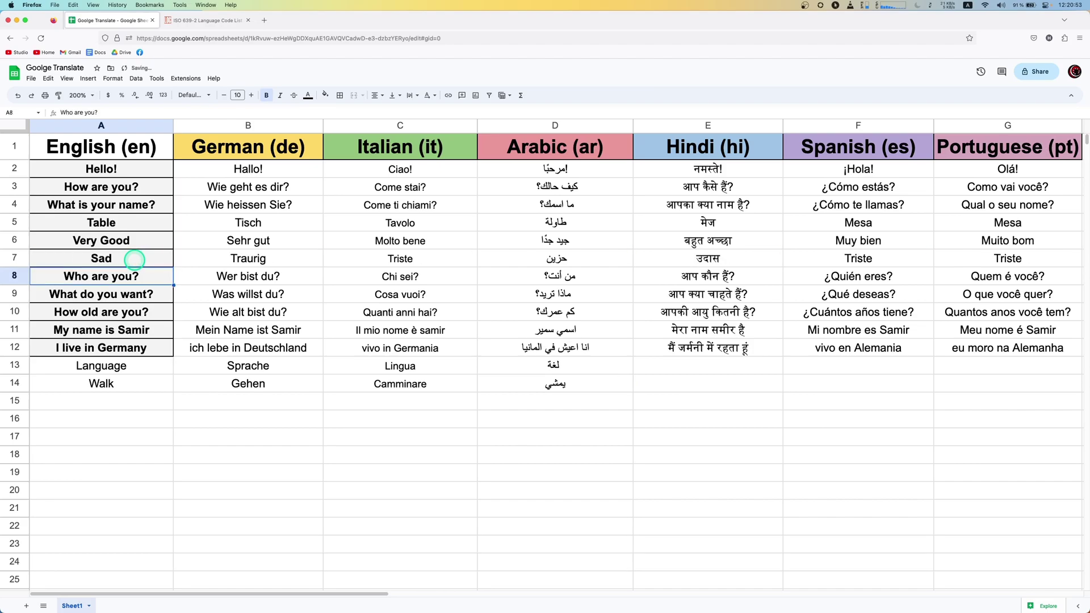
{"action": "left_click", "coordinate": [138, 259]}
{"action": "left_click", "coordinate": [319, 258]}
{"action": "left_click_drag", "start_coordinate": [337, 261], "coordinate": [1018, 261]}
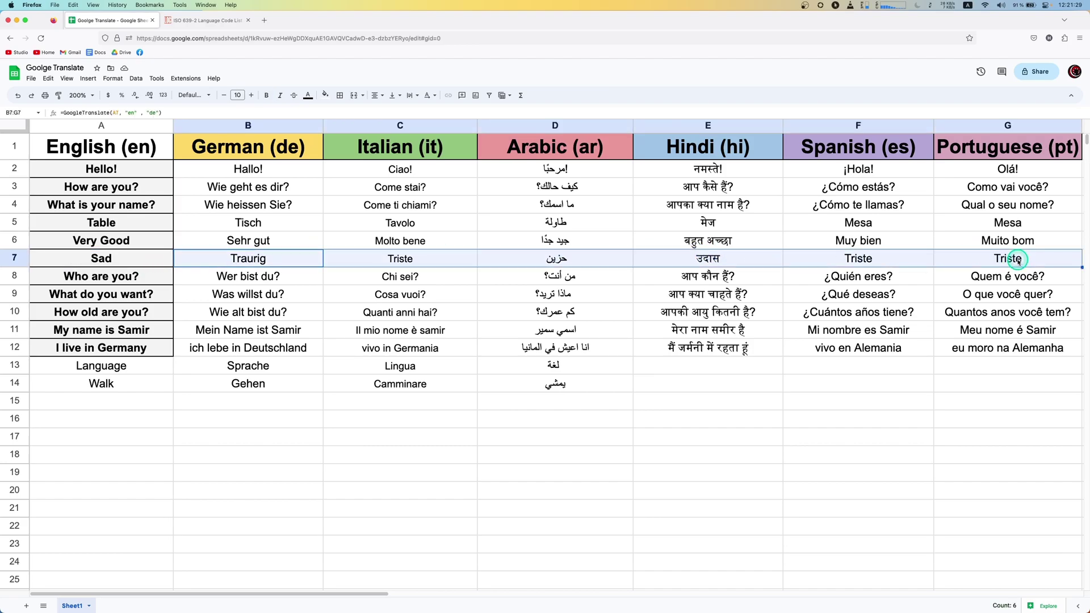